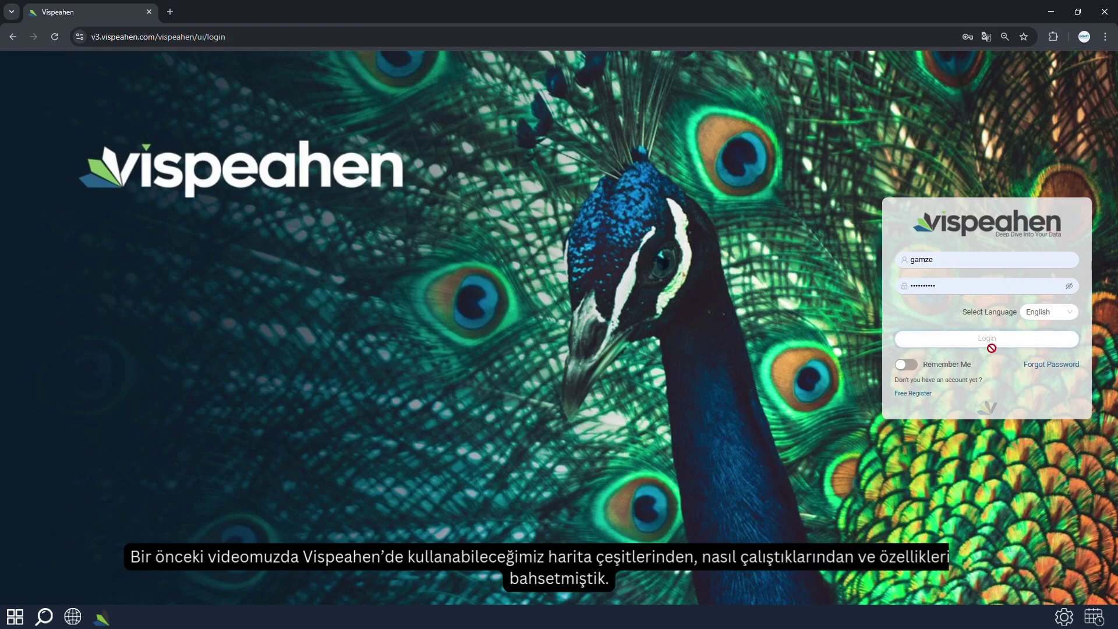
- Log in, expand the Vispeahen Tutorial Videos group, and open Orders Dashboard with Map
click(991, 348)
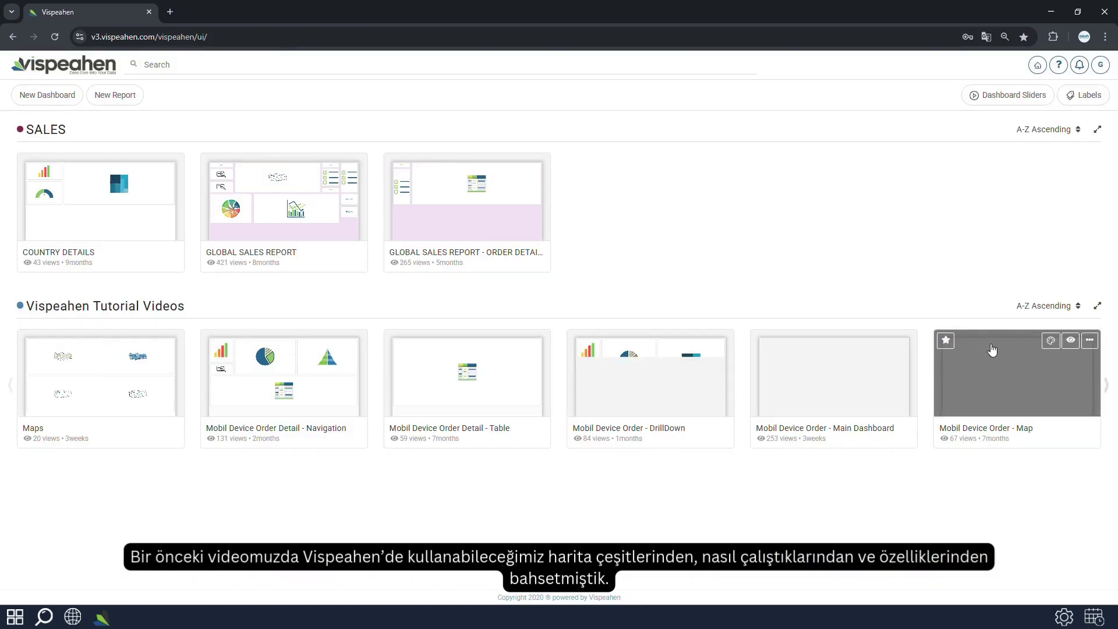
click(1099, 308)
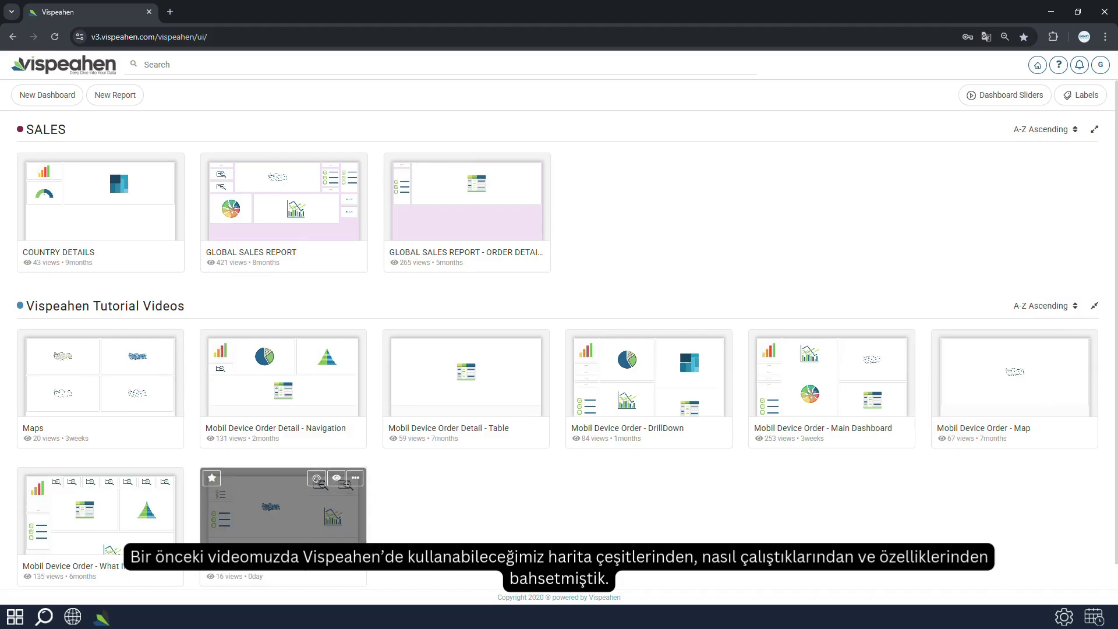
click(285, 550)
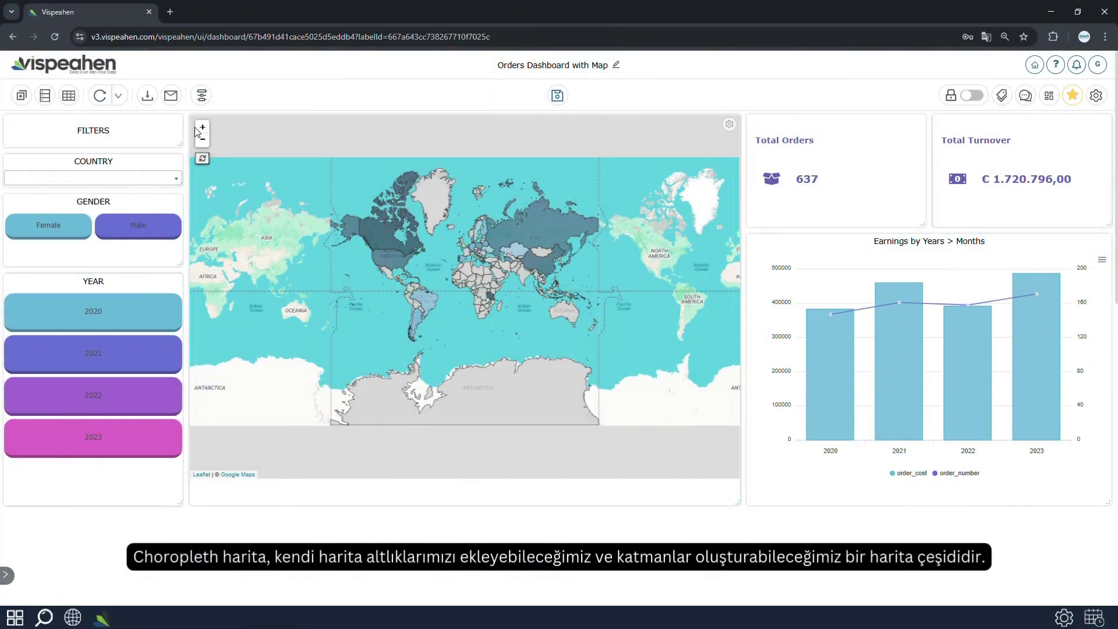
- Zoom and pan the world order map over North America and Europe, then start a new untitled dashboard
click(202, 127)
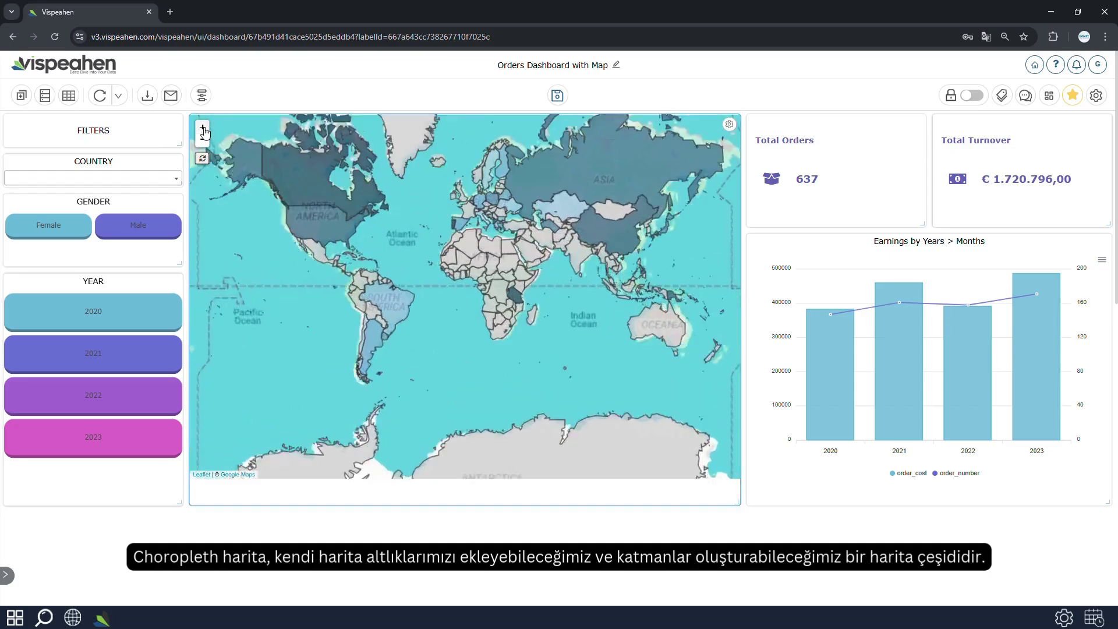
drag(398, 205, 406, 274)
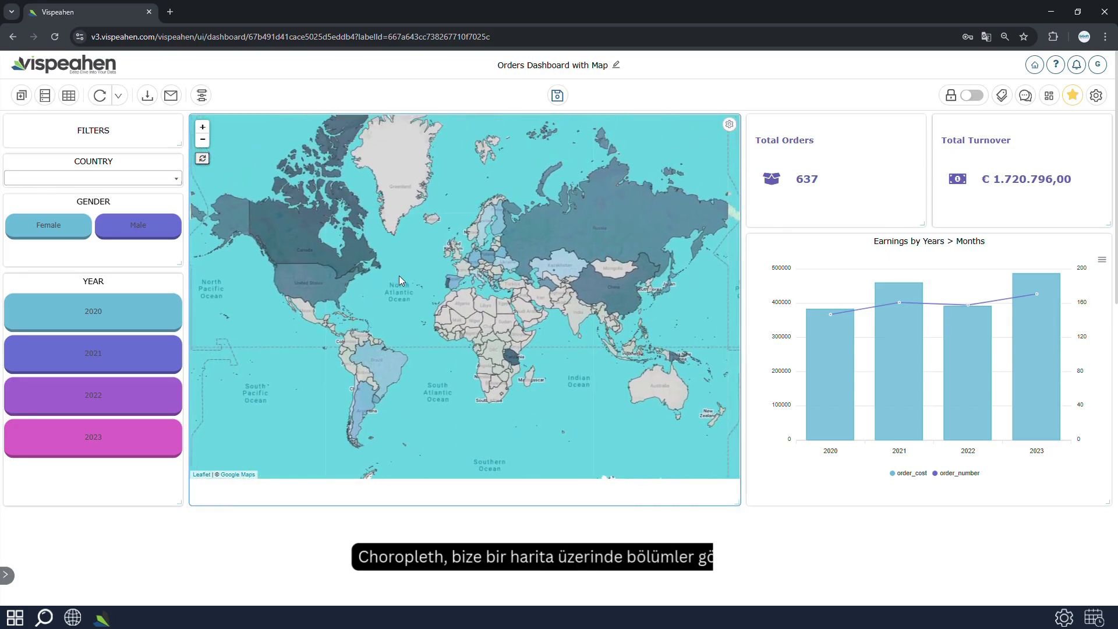
mouse_move(313, 278)
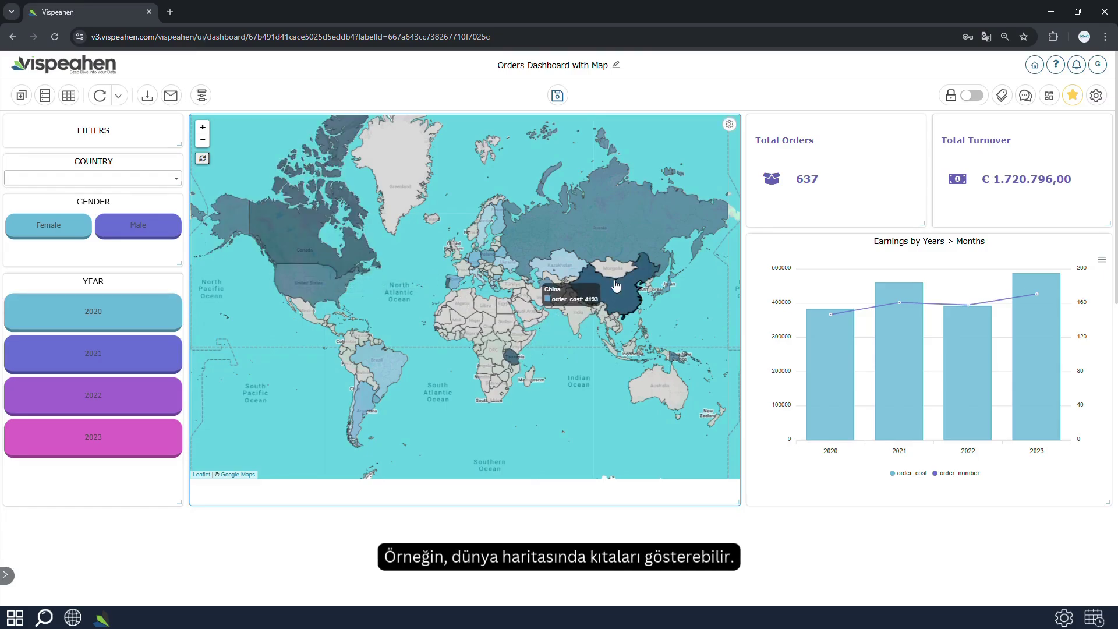
mouse_move(609, 254)
mouse_move(498, 262)
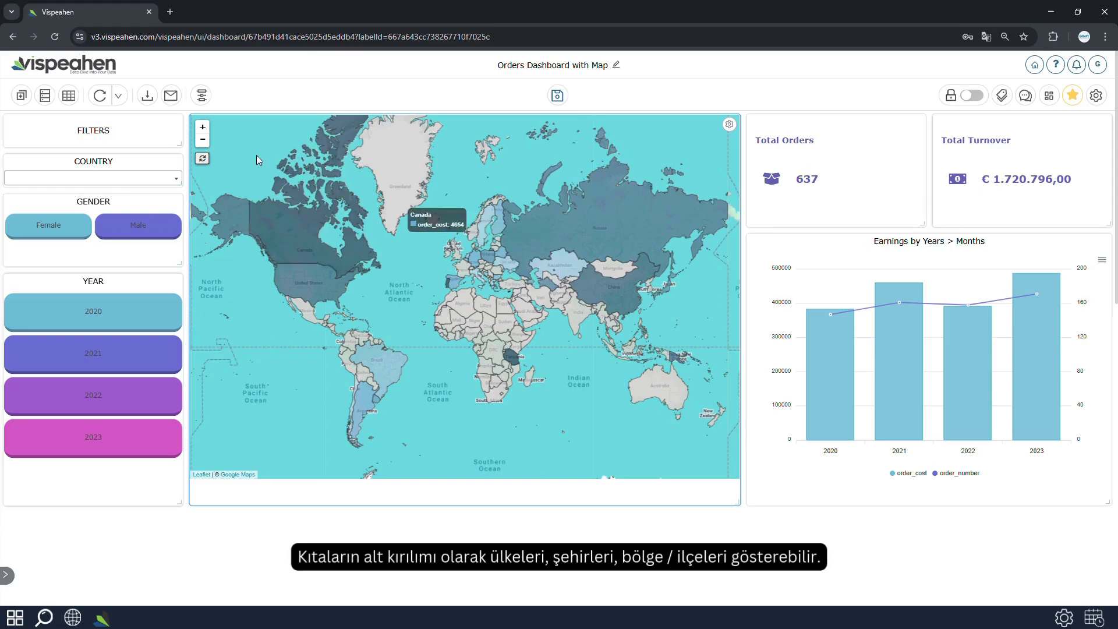
click(203, 127)
drag(356, 211, 505, 292)
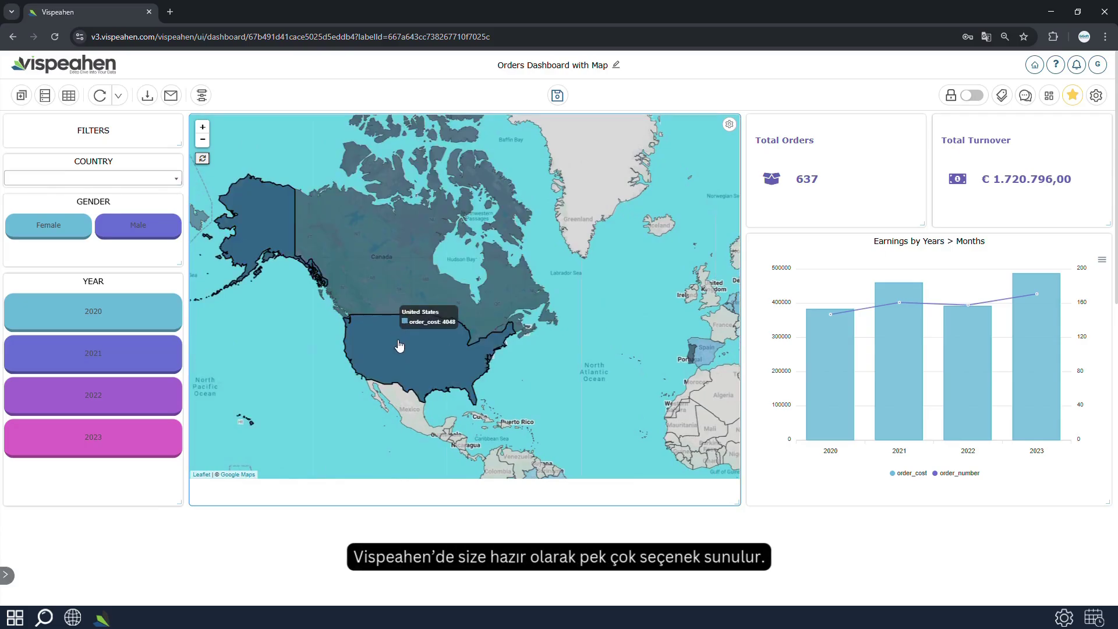
drag(579, 354, 133, 425)
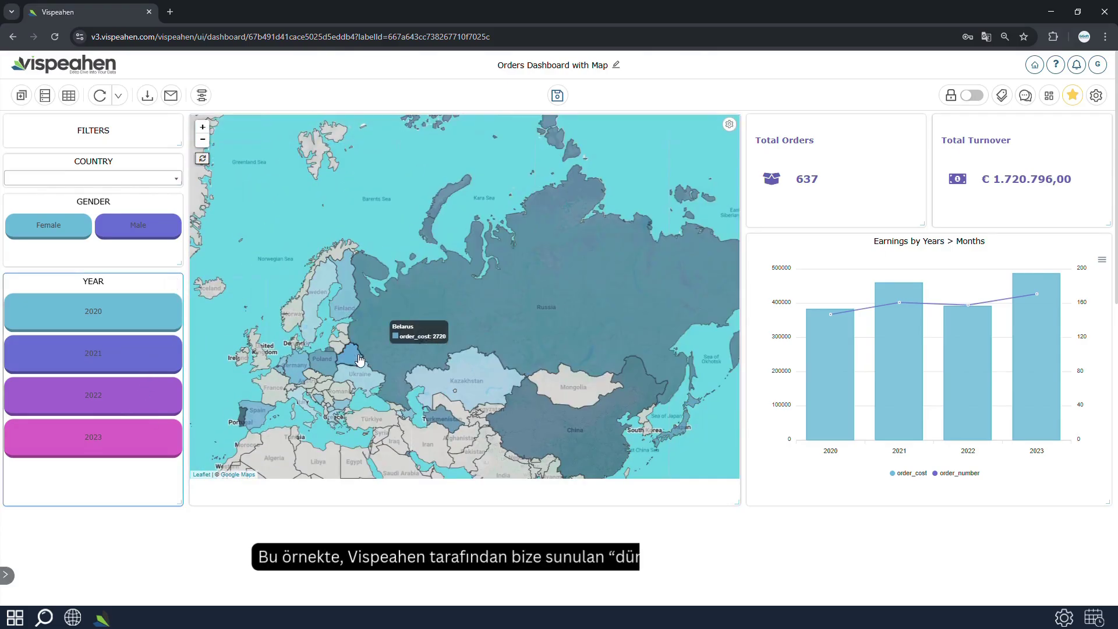
click(25, 103)
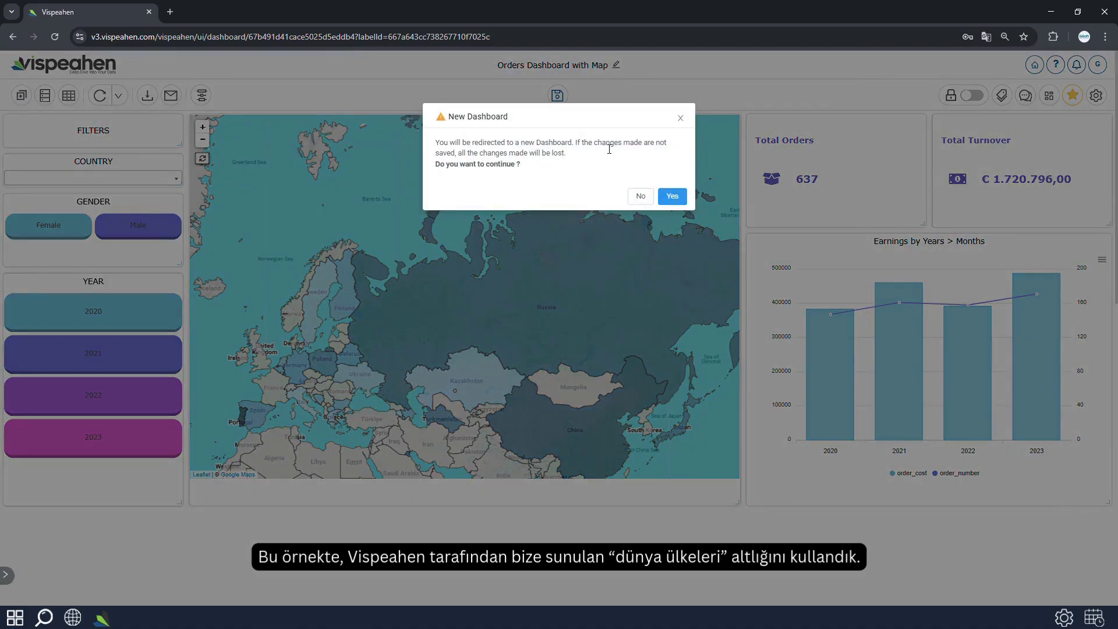
click(677, 199)
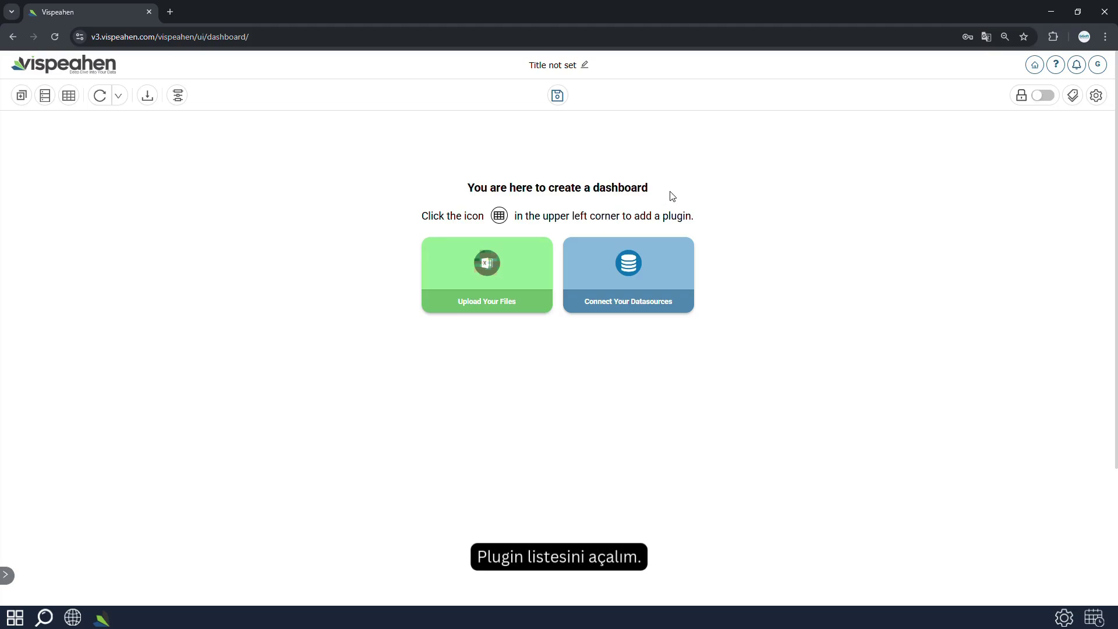
- Add a Map (Choropleth) plugin from the Maps section and drag its widget larger
click(69, 101)
scroll(153, 210, down, 5)
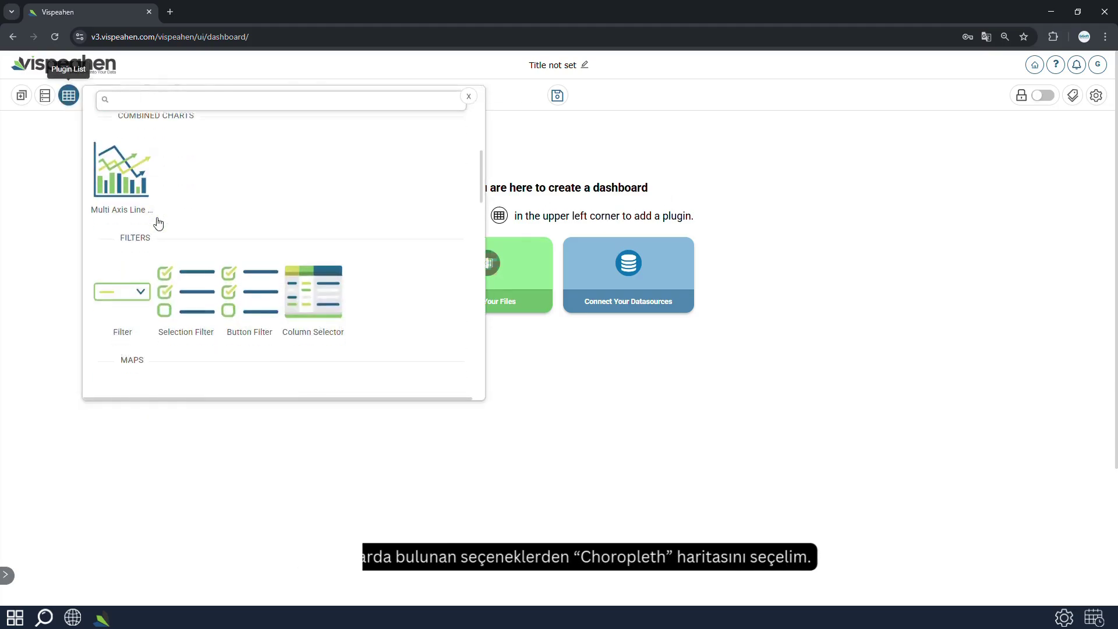
scroll(158, 223, down, 3)
click(191, 223)
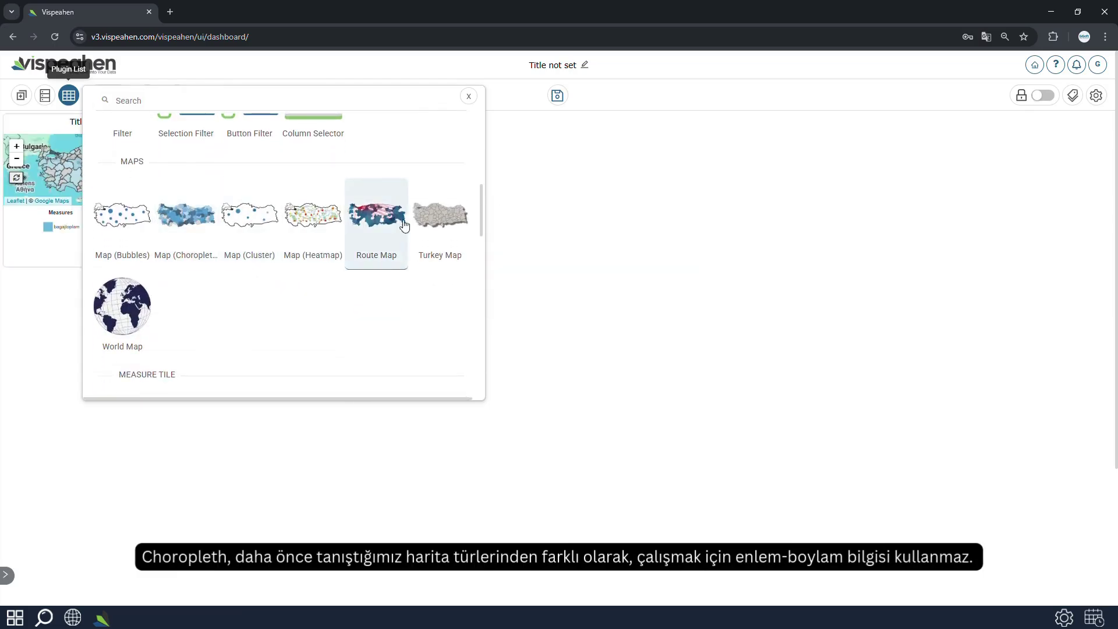
drag(180, 265, 577, 491)
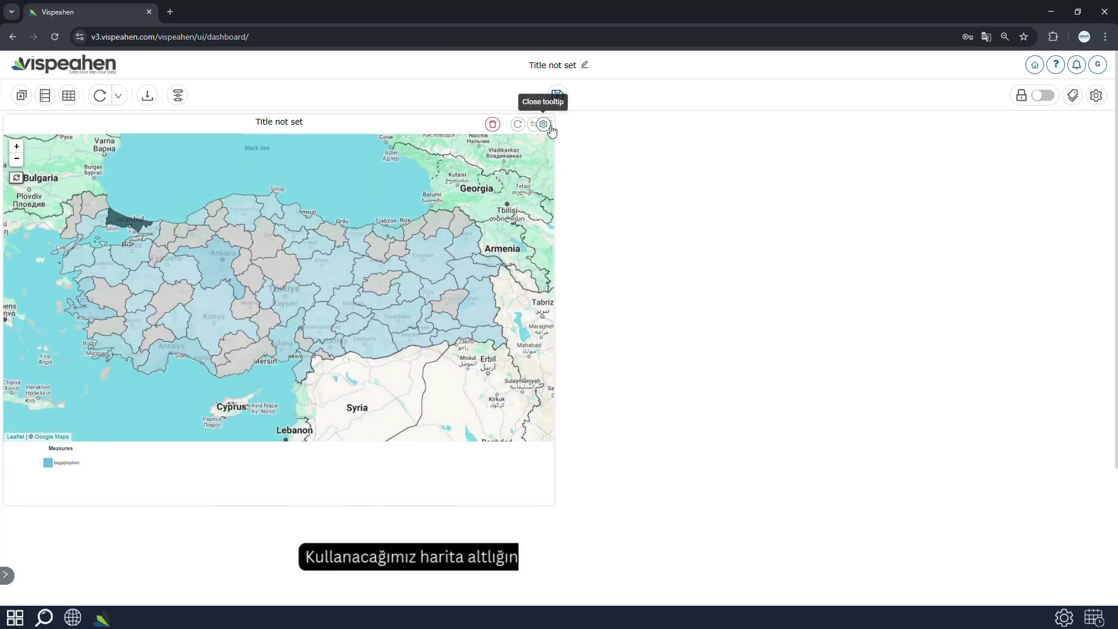
- Set the choropleth's Topojson to Turkey Provinces, Feature Code ILKOD and Feature Desc NAME
click(512, 125)
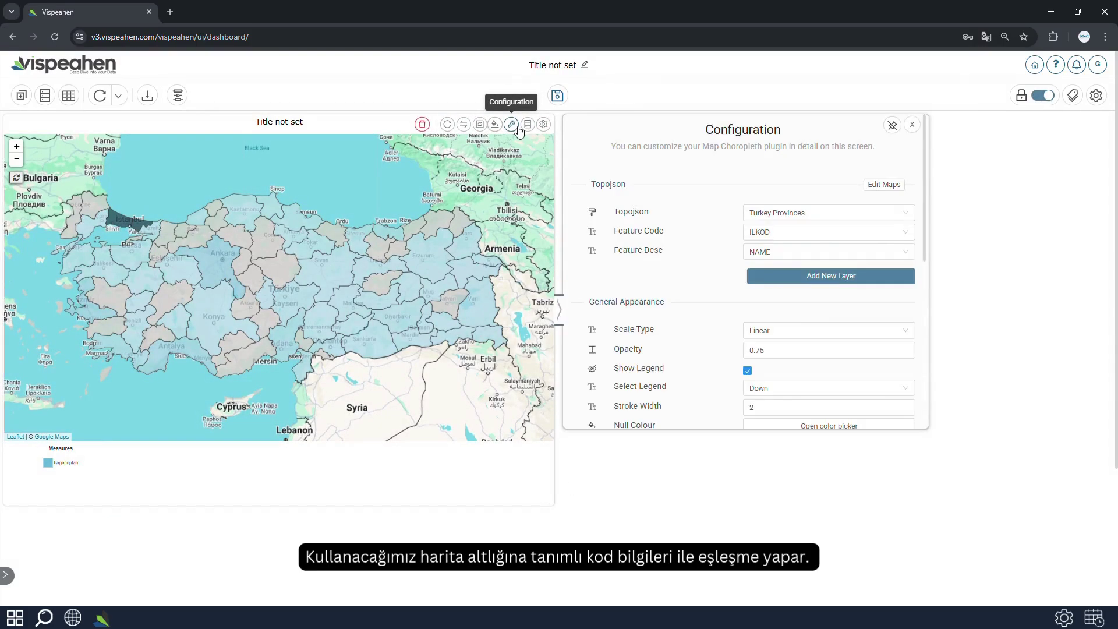
click(838, 213)
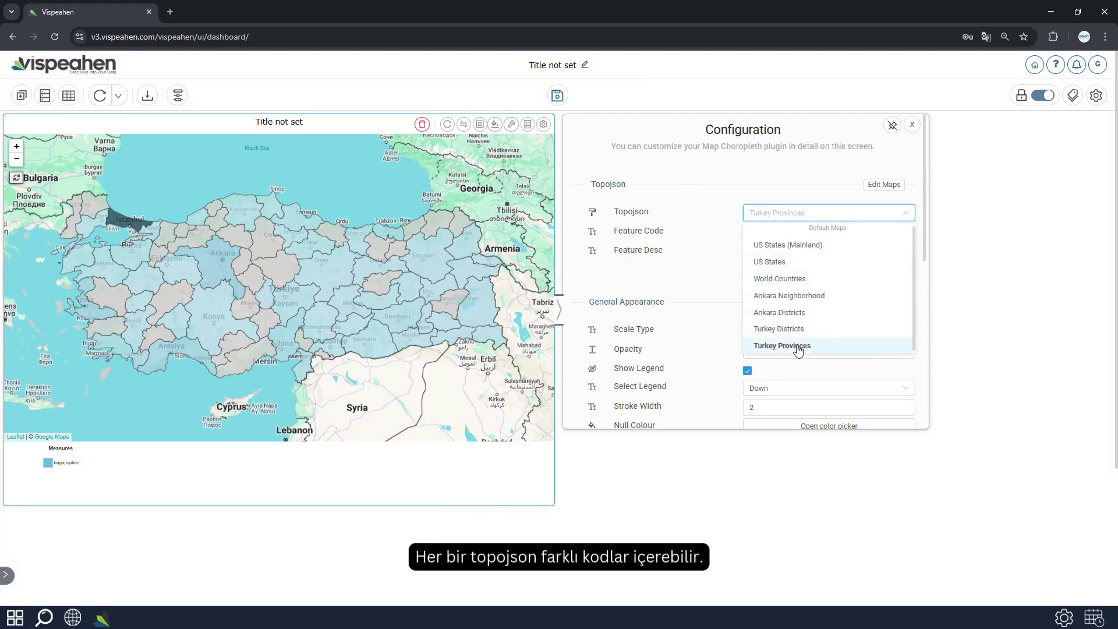
click(727, 284)
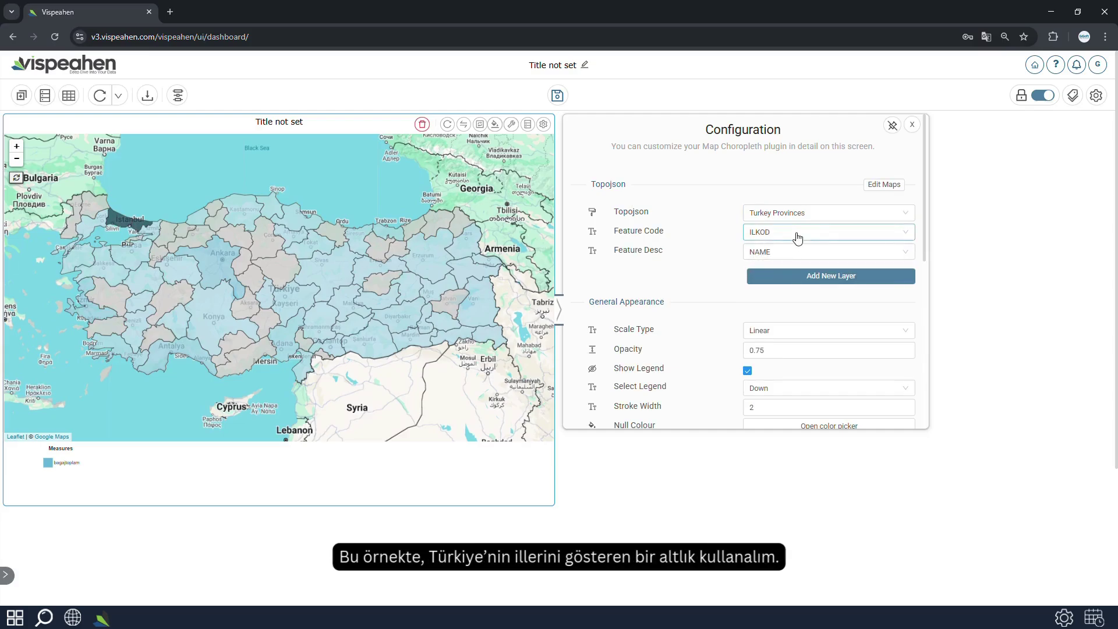
click(796, 235)
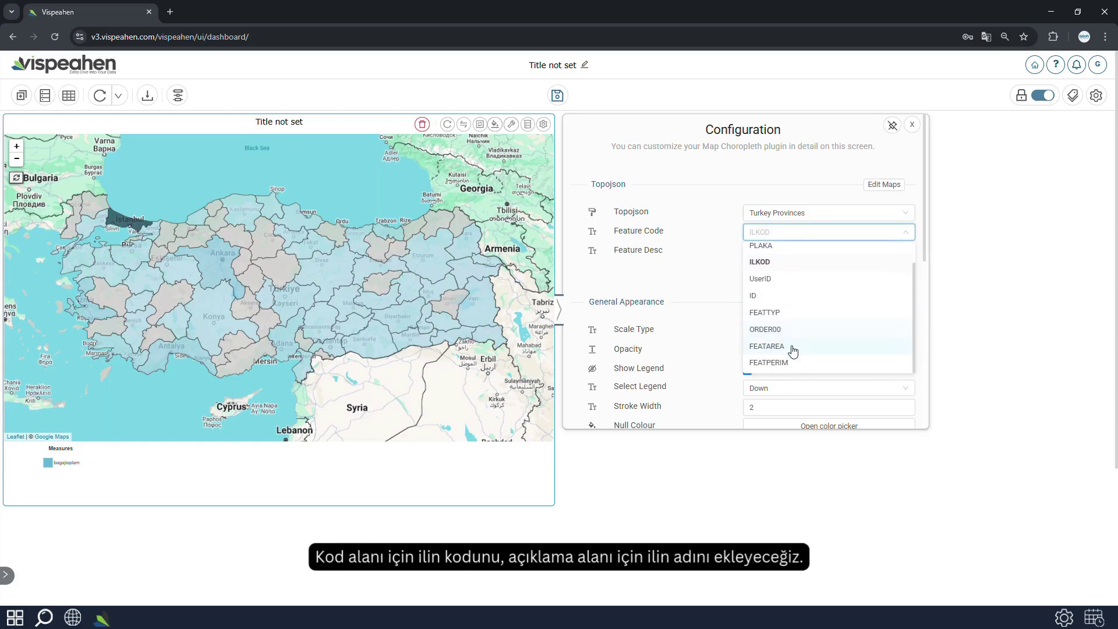
click(702, 275)
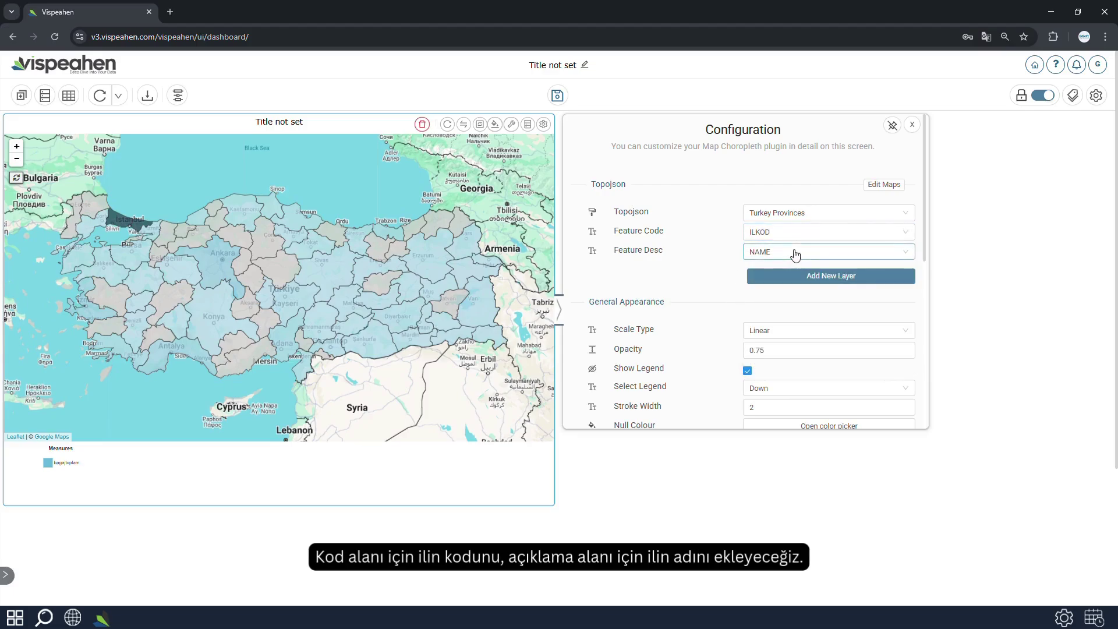
click(795, 254)
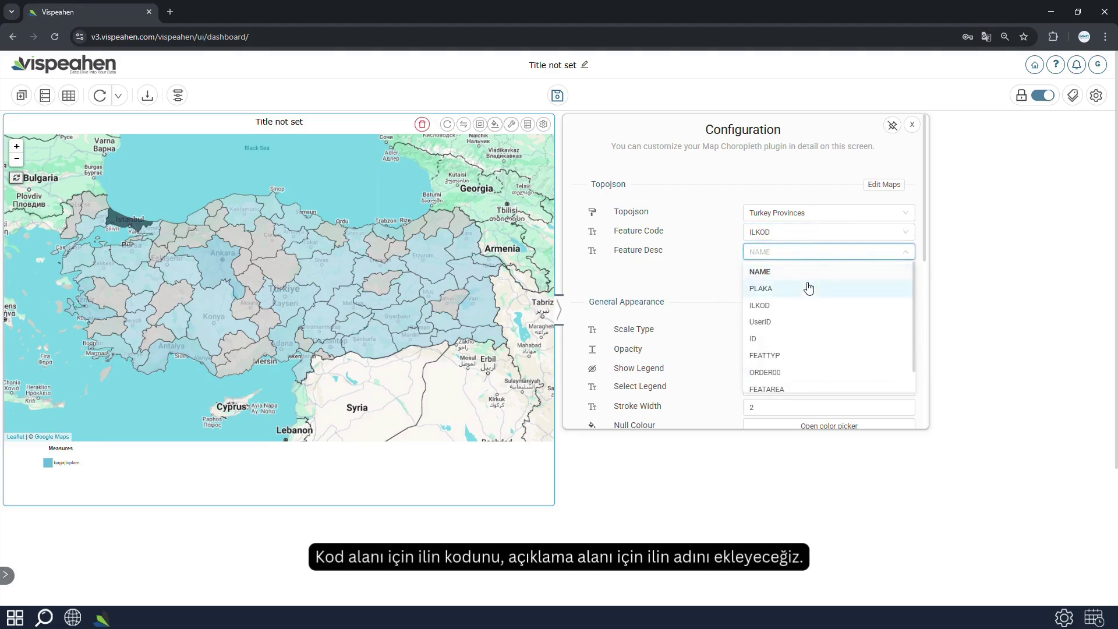
click(697, 271)
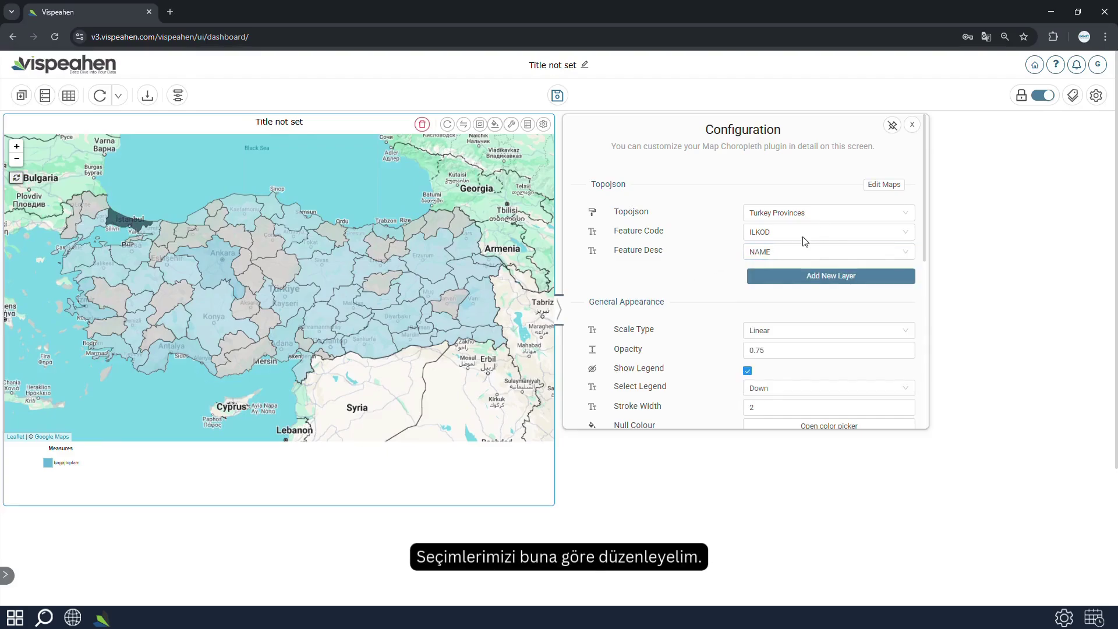
click(911, 125)
- Map city_code to Code, city_name to description, and measure_column to Measure
click(528, 125)
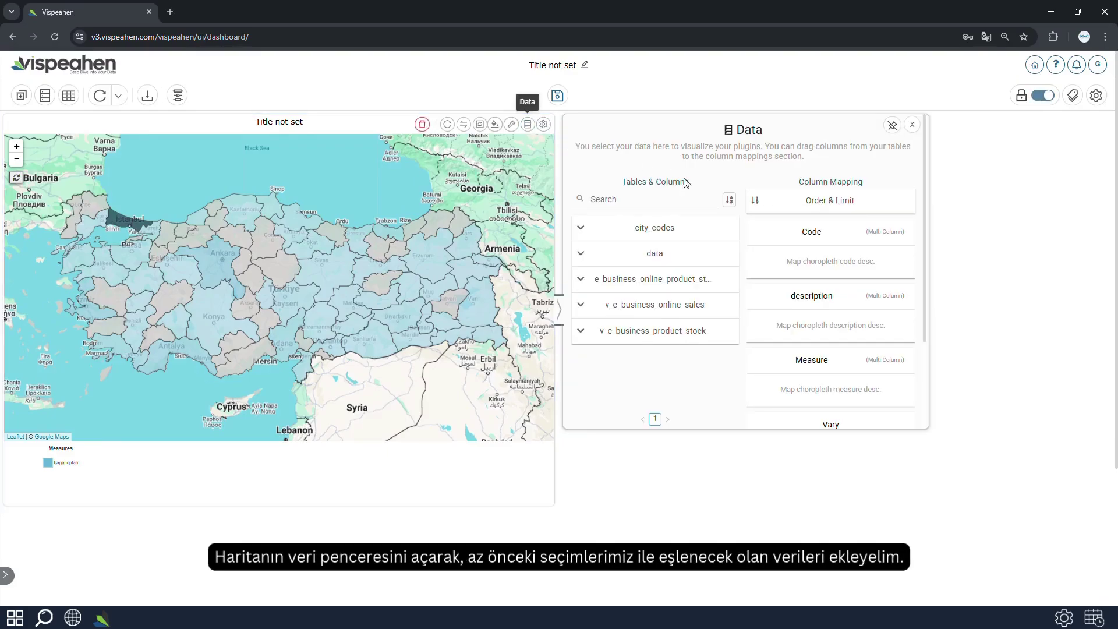
click(676, 233)
drag(676, 260, 833, 265)
drag(654, 283, 824, 330)
scroll(679, 317, down, 1)
drag(673, 320, 790, 362)
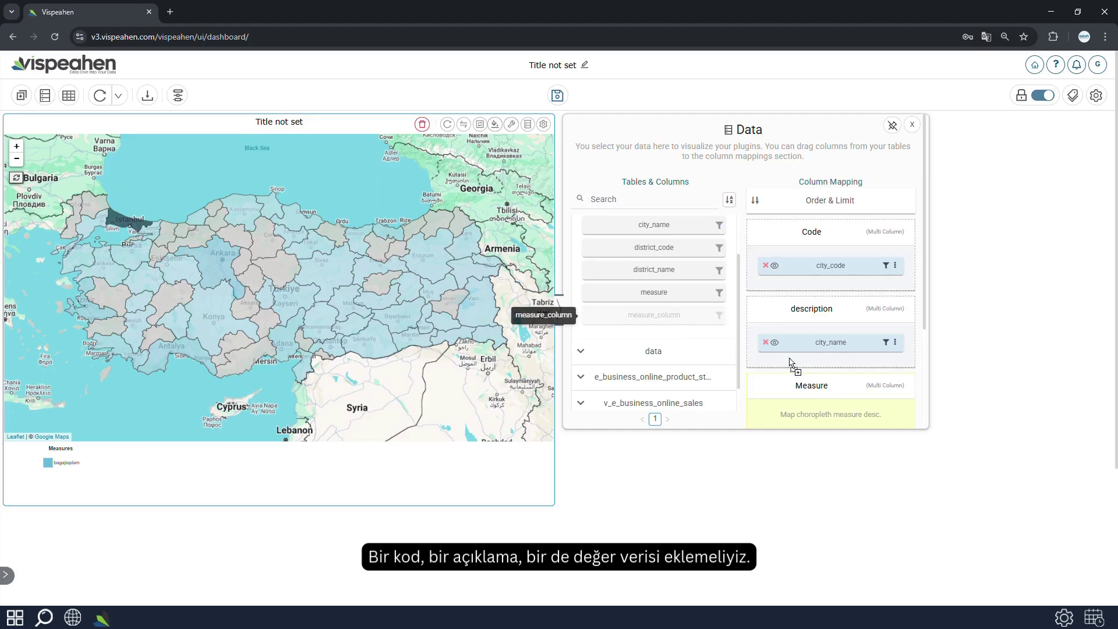
drag(844, 417, 845, 416)
scroll(845, 408, down, 1)
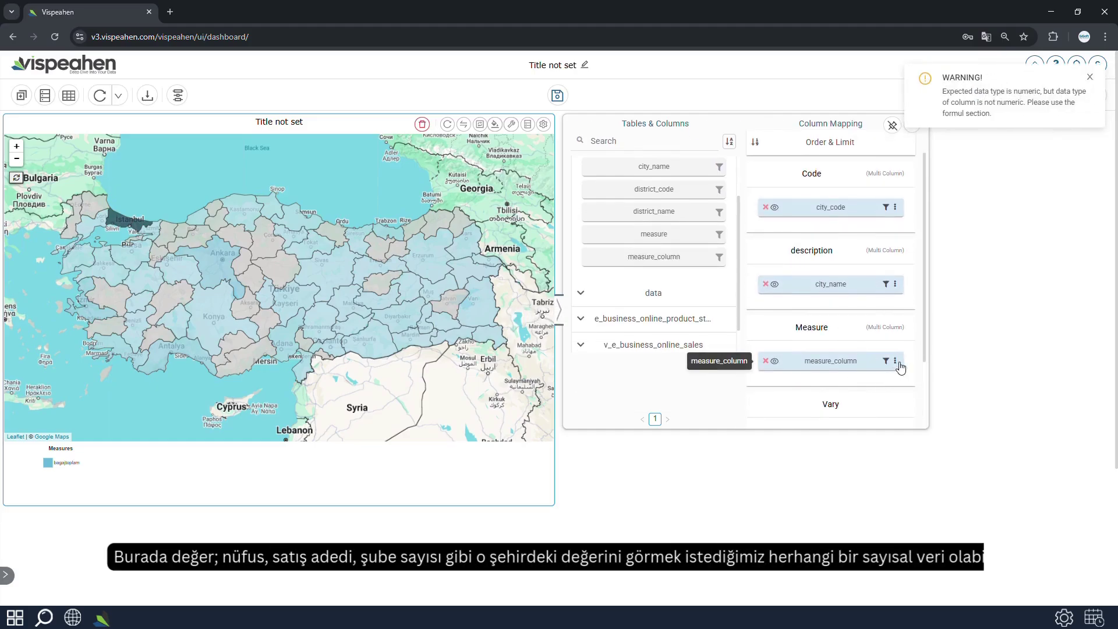
- Format measure_column as Number and refresh the map widget
click(895, 360)
scroll(861, 348, down, 2)
click(795, 395)
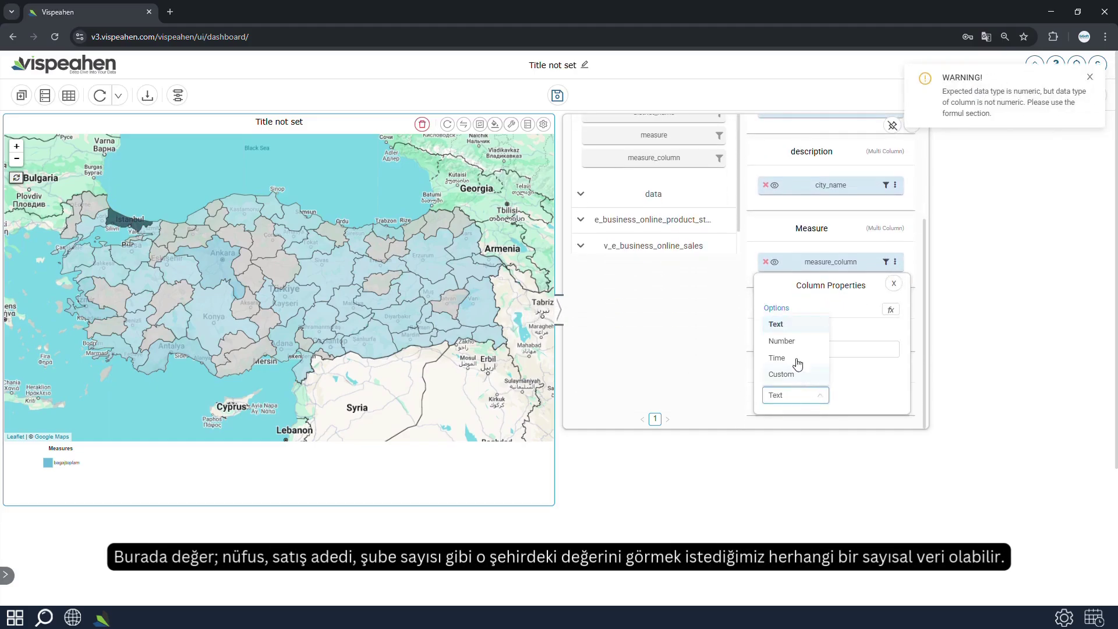
click(796, 347)
scroll(796, 347, up, 3)
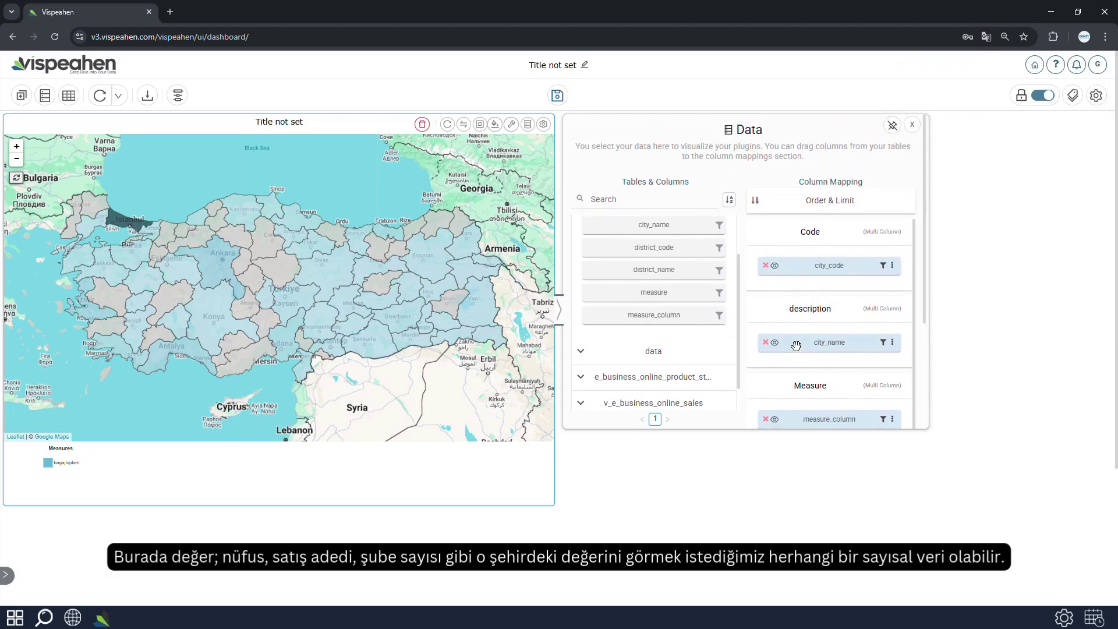
click(448, 128)
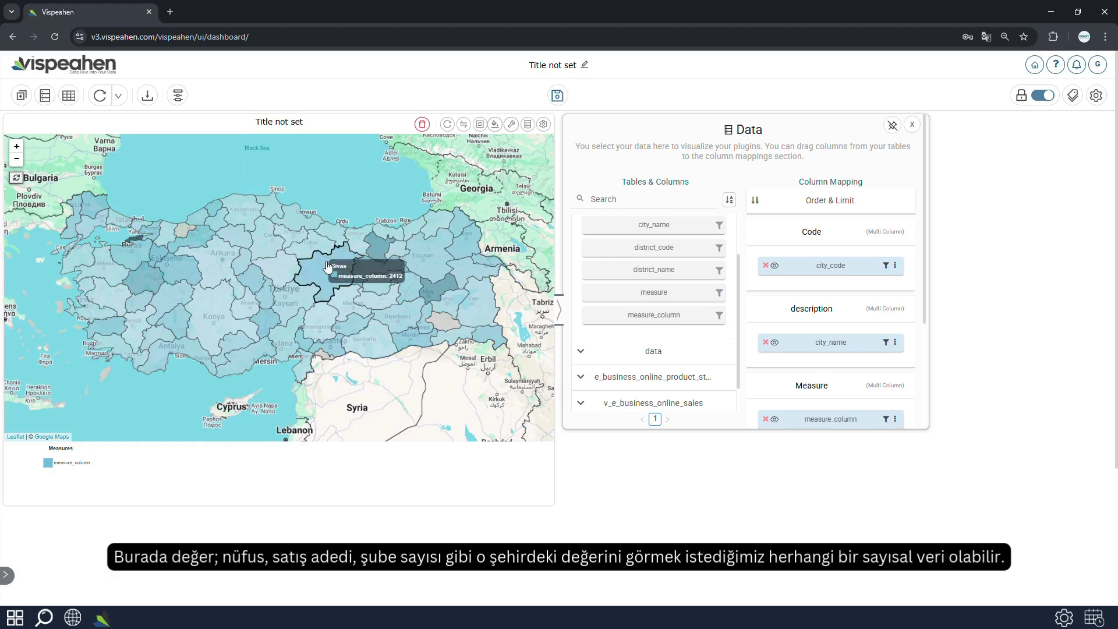
mouse_move(282, 270)
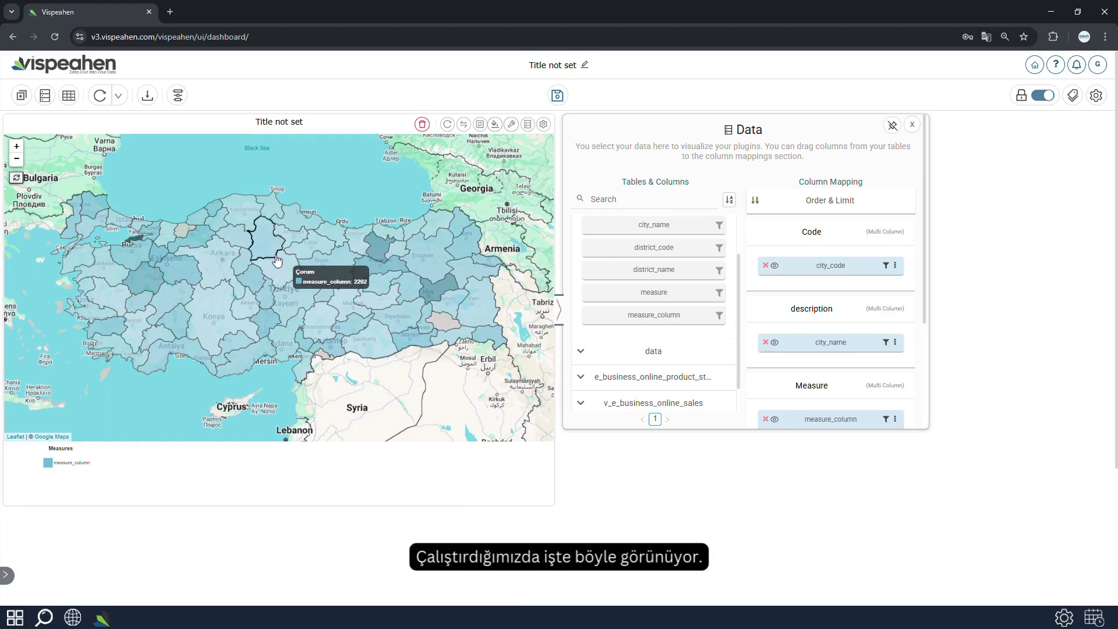
mouse_move(225, 262)
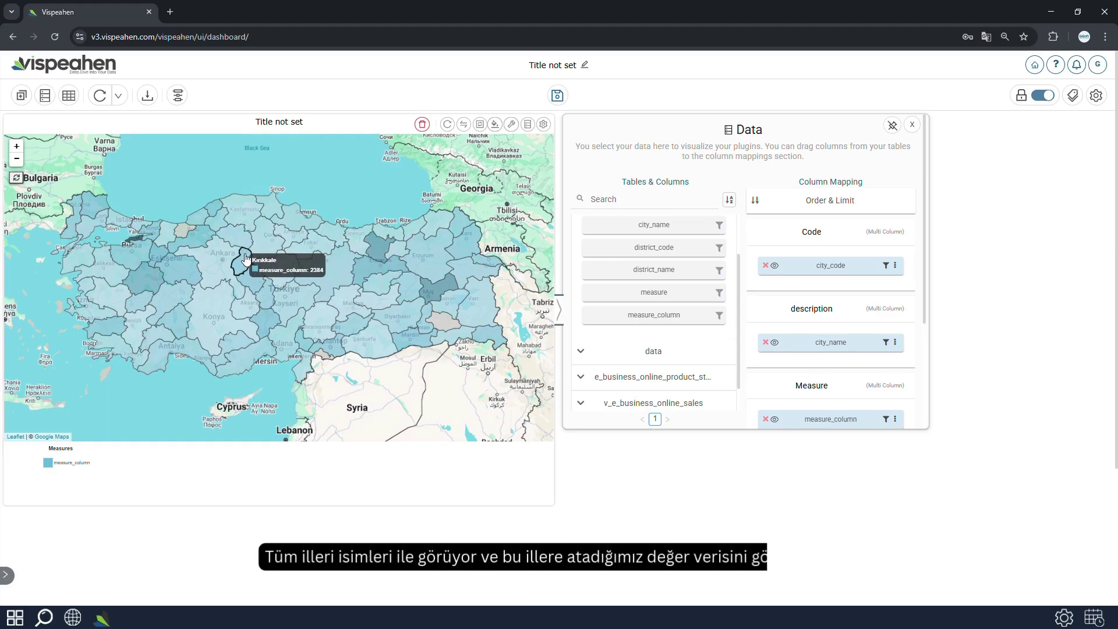
mouse_move(179, 279)
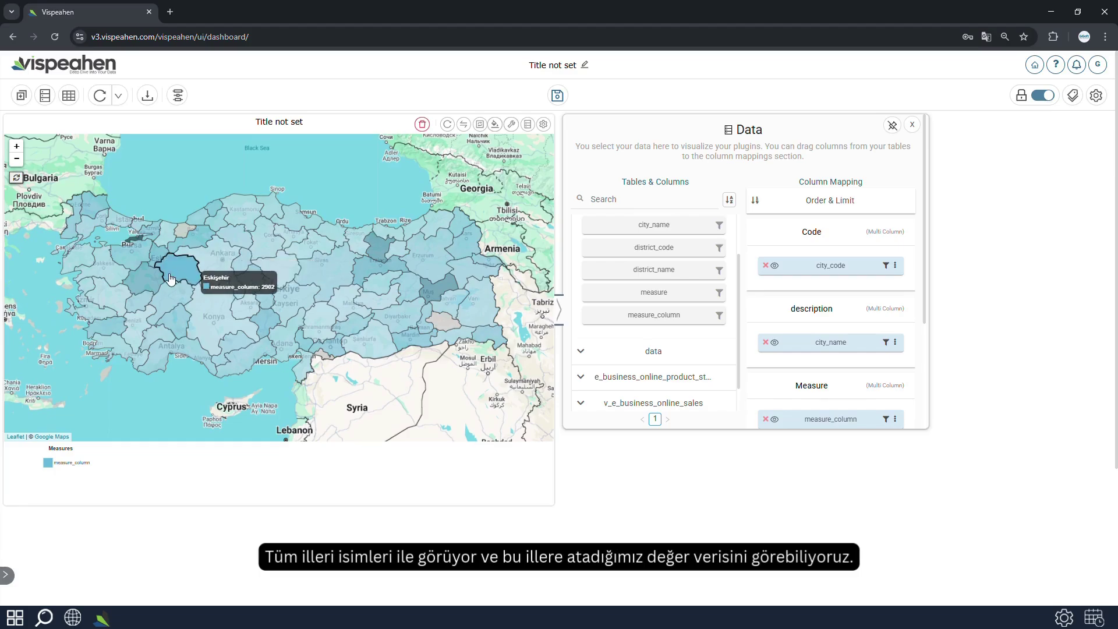
mouse_move(144, 266)
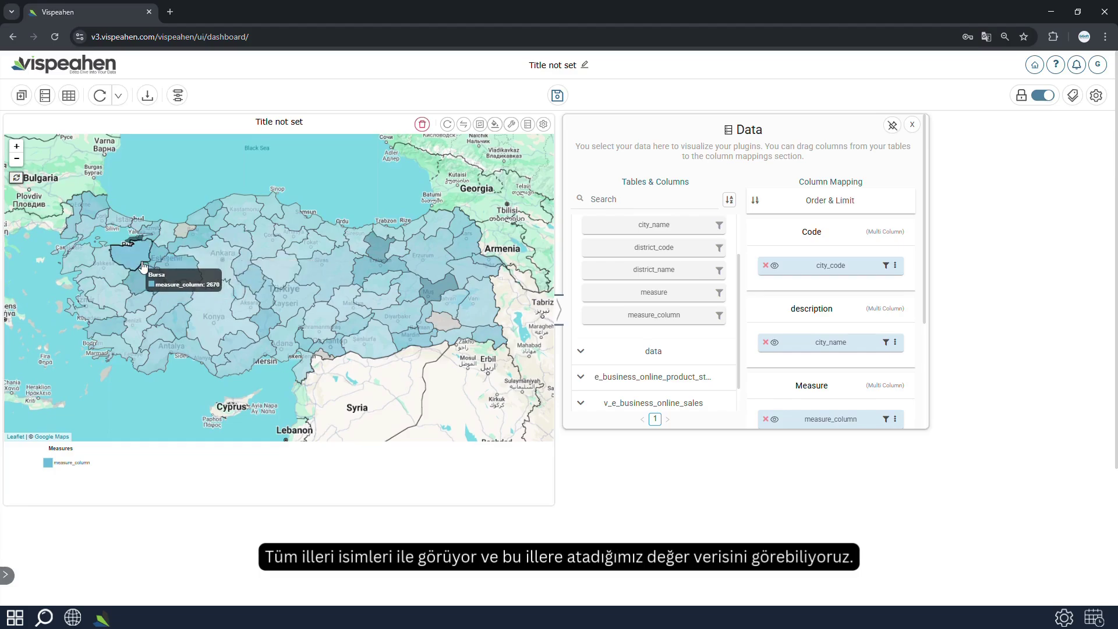
- Add a second Turkey Districts layer with Feature Code ID and Feature Desc ILCEADI
click(512, 124)
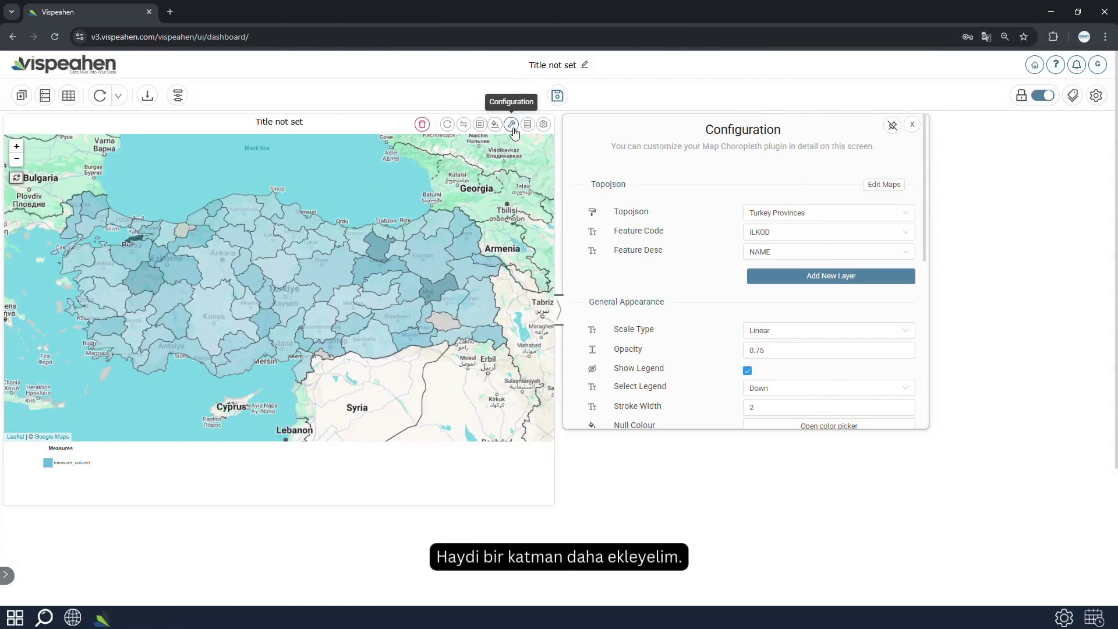
click(823, 279)
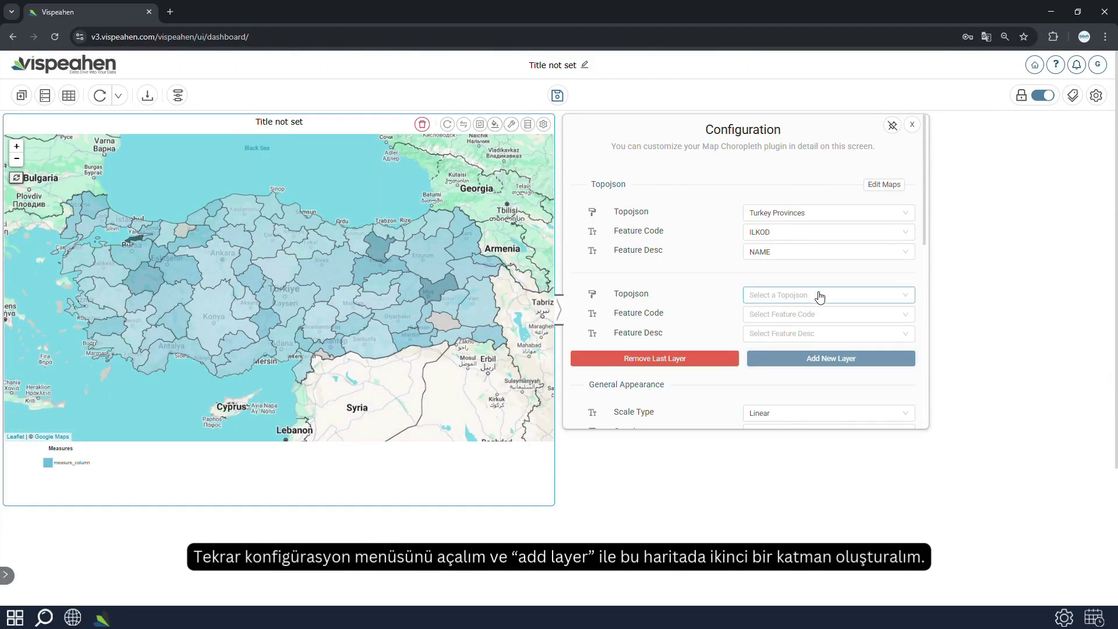
click(819, 295)
click(804, 265)
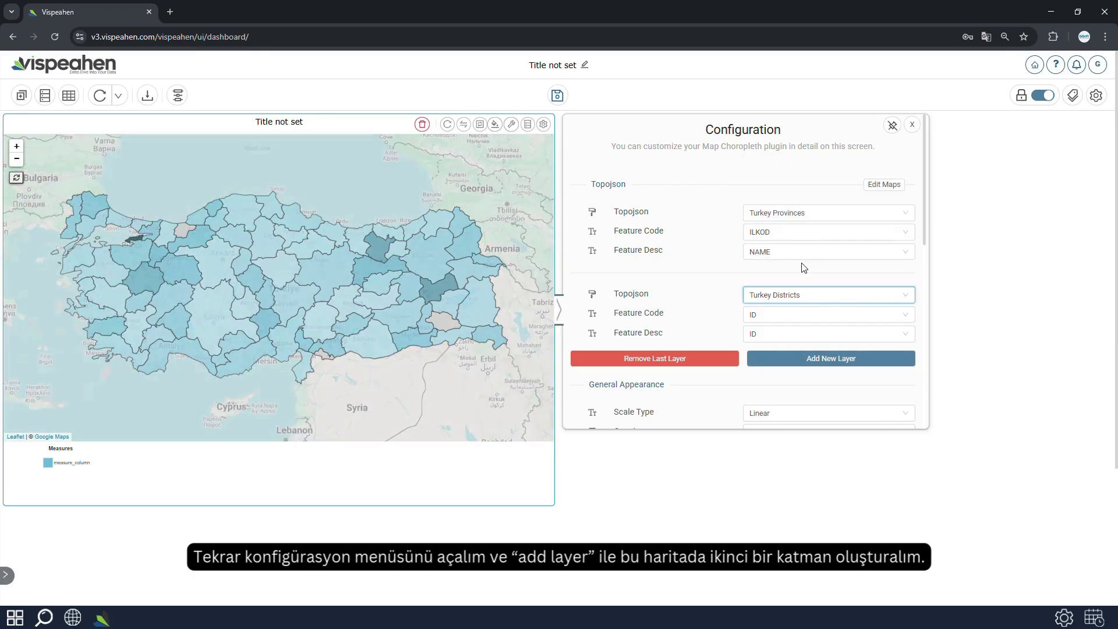
click(791, 317)
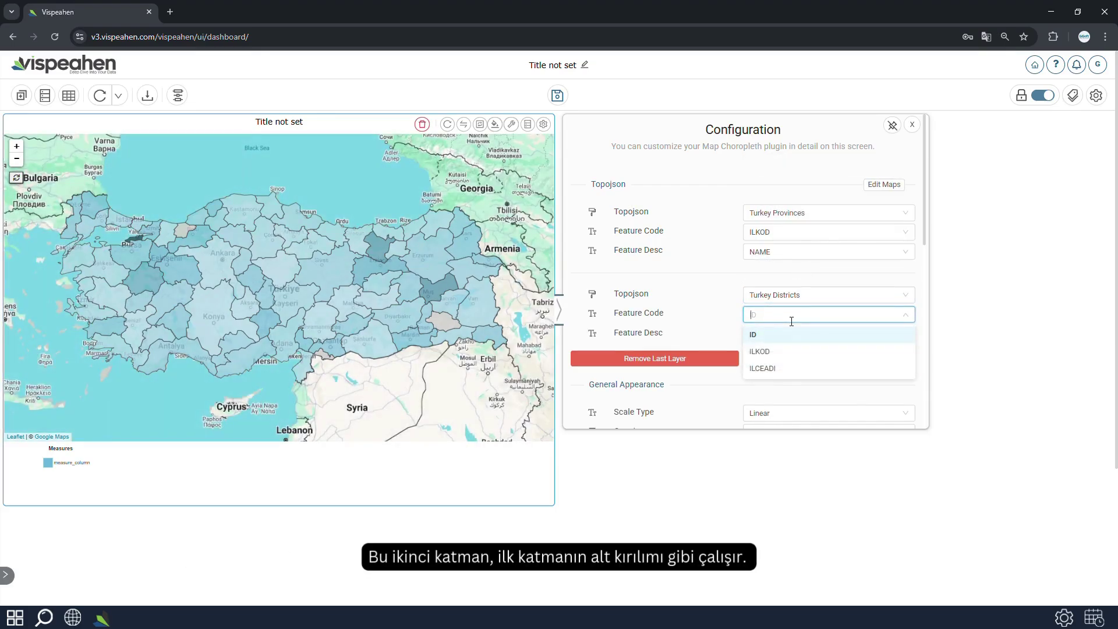
click(781, 334)
click(780, 335)
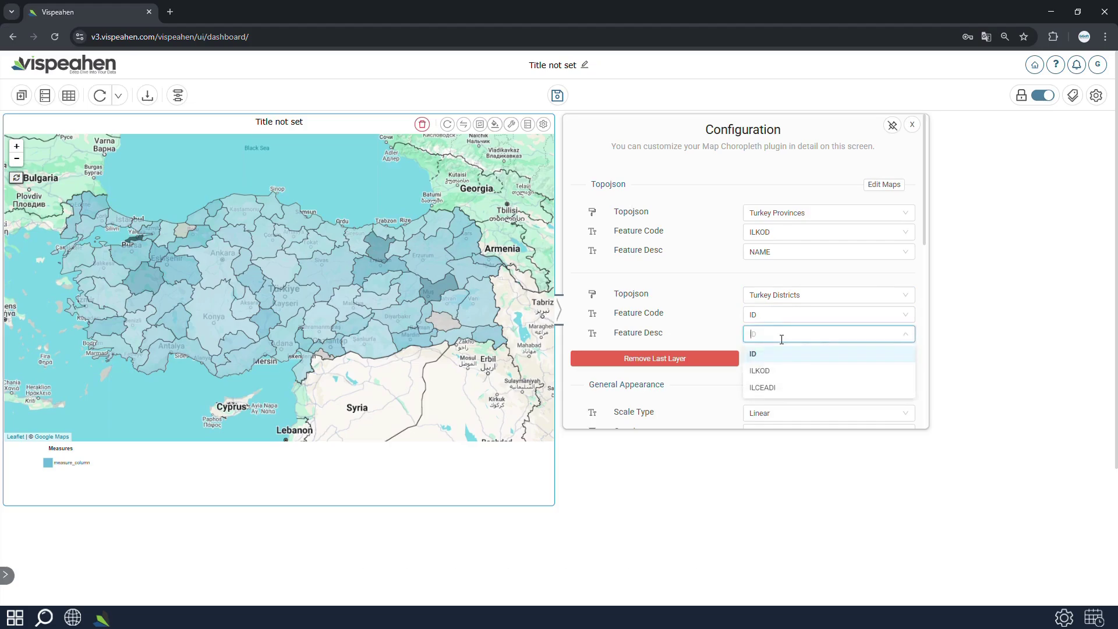
click(772, 387)
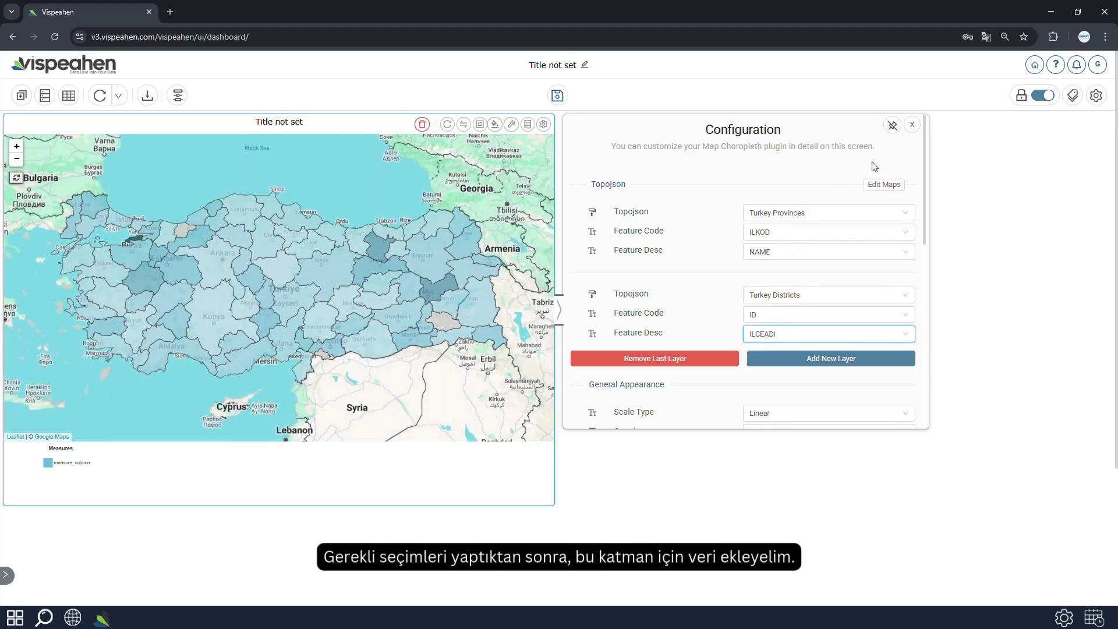
click(912, 125)
click(528, 124)
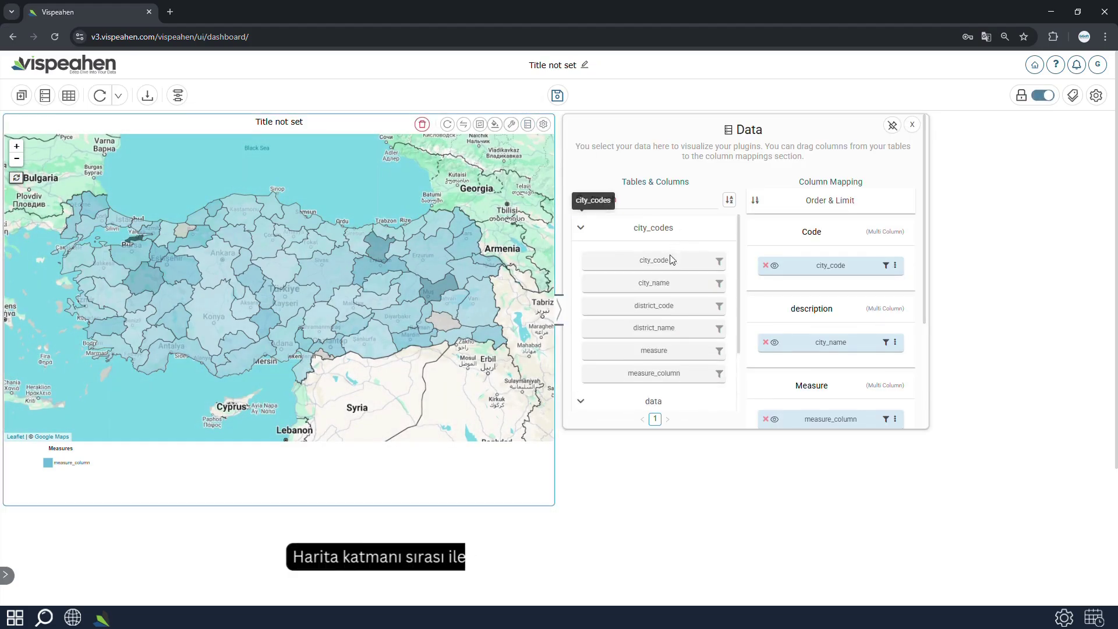
- Map district_code under Code and district_name under description, then refresh the map
drag(661, 305, 818, 291)
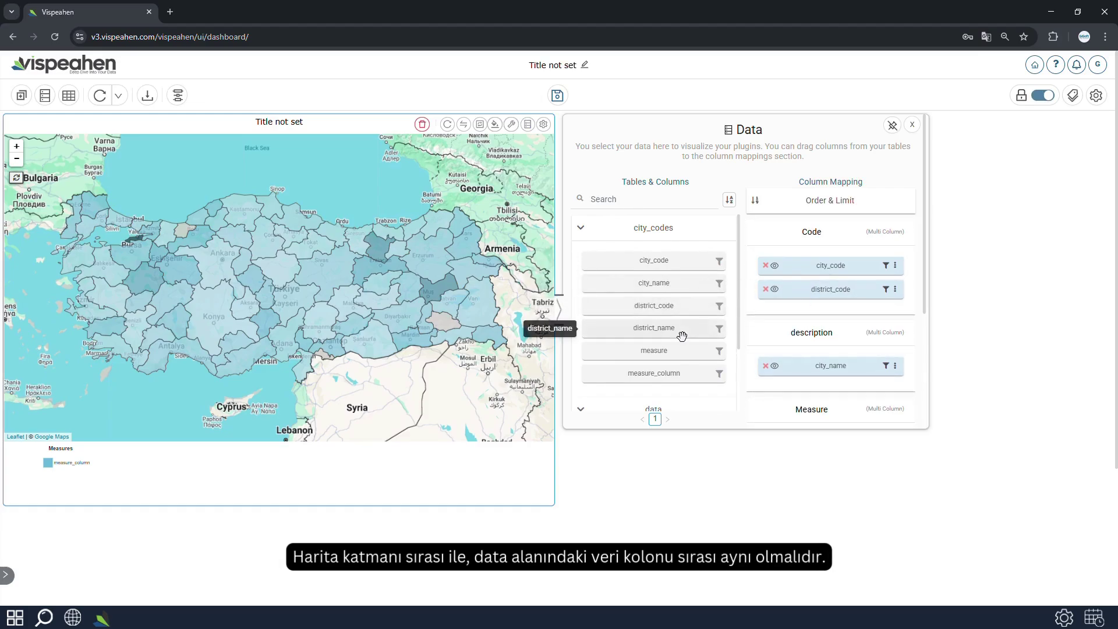
drag(682, 335, 838, 389)
click(446, 124)
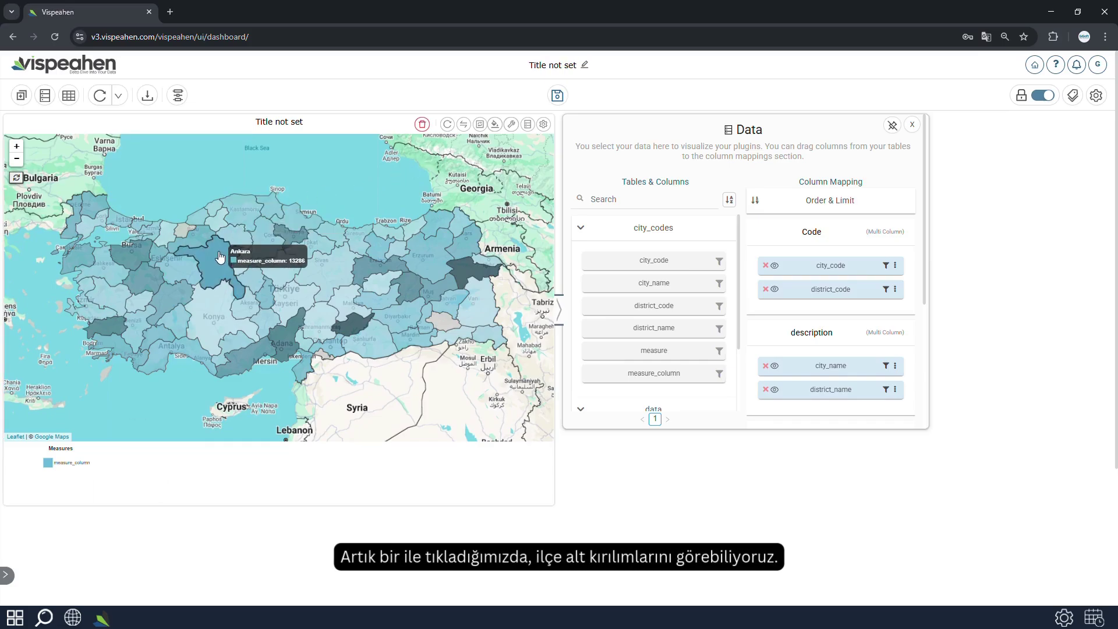
- Drill into Ankara's districts, reset to the province view, then drill into Eskişehir
click(217, 253)
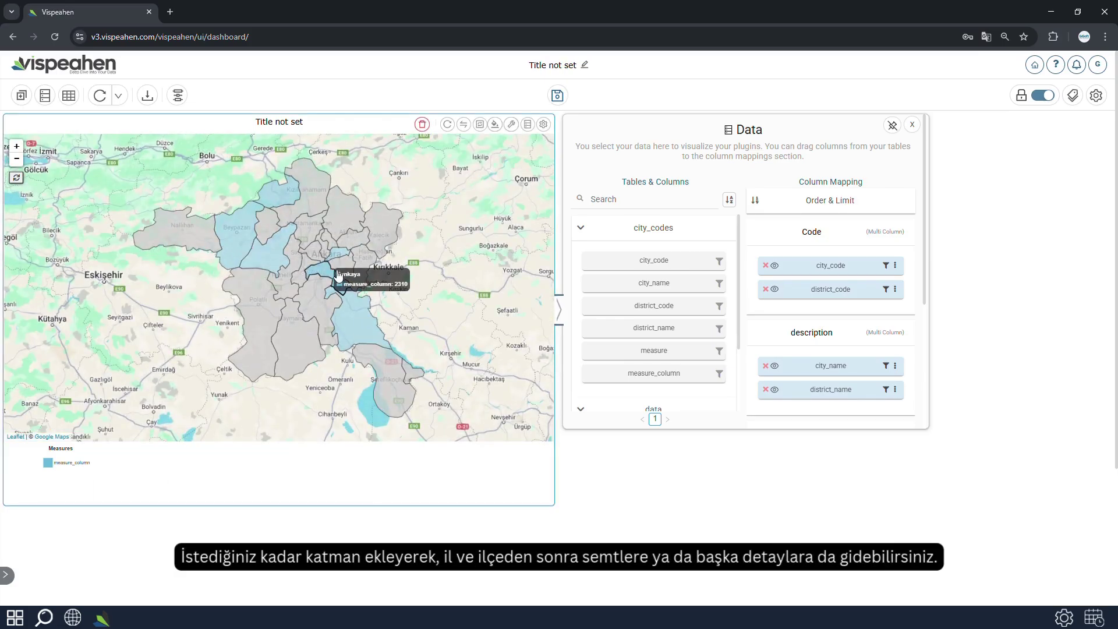
click(17, 179)
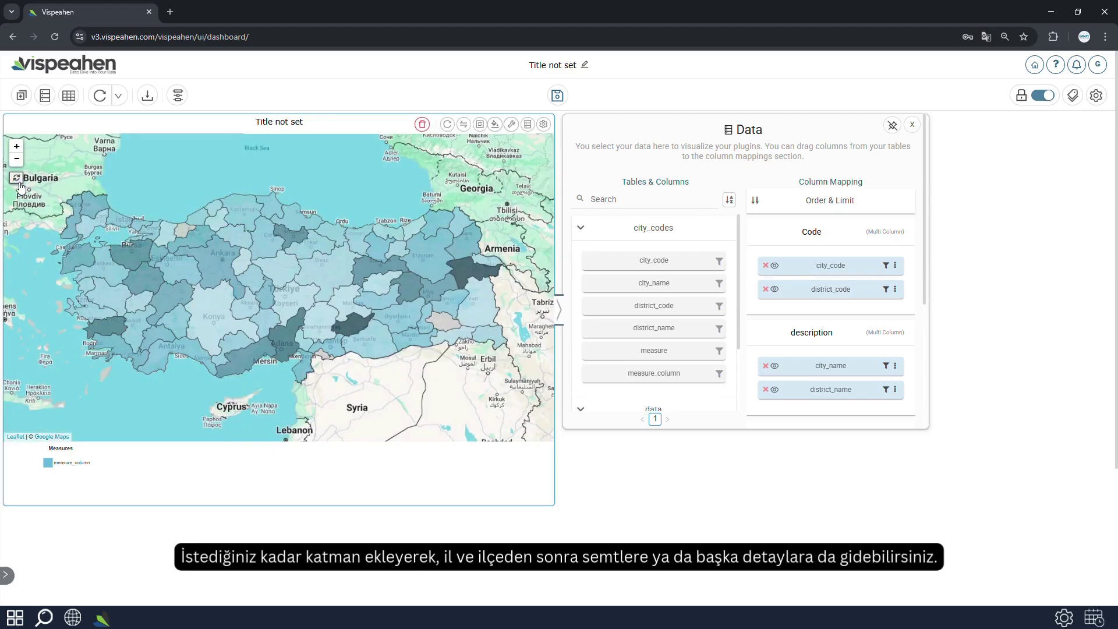
click(175, 271)
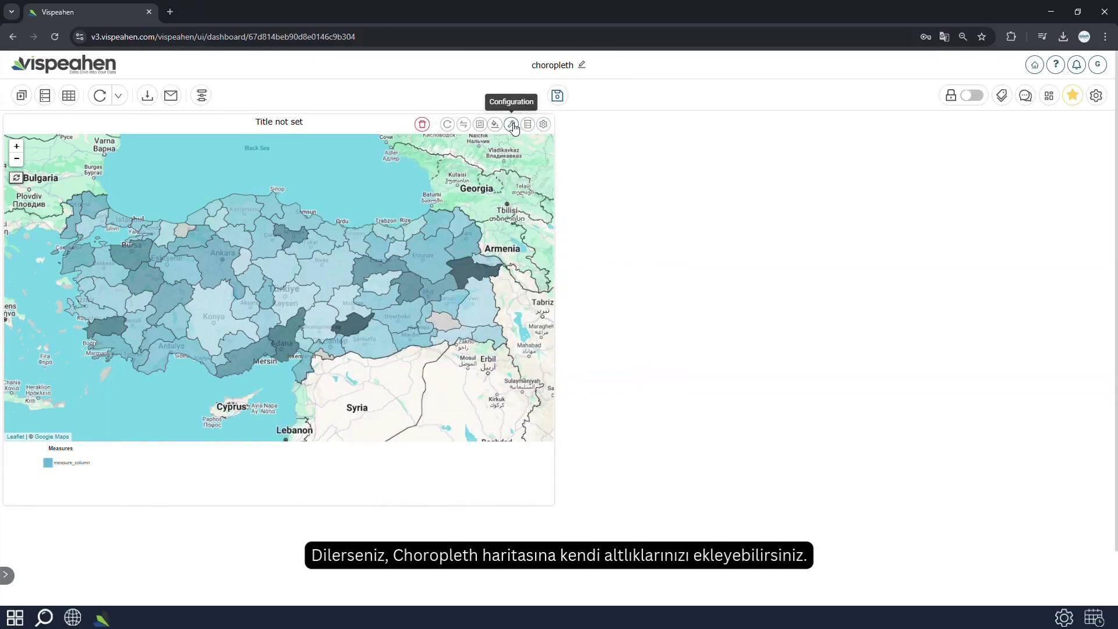
- Look through the Edit Maps Upload Map and Edit Map tabs, then close them and Configuration
click(511, 124)
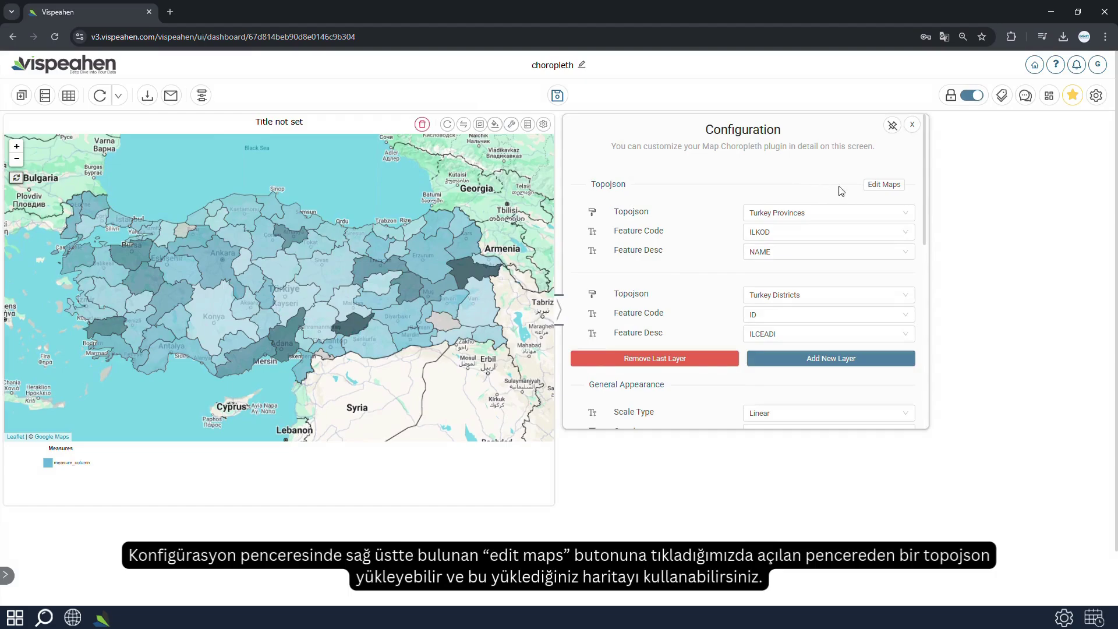
click(882, 185)
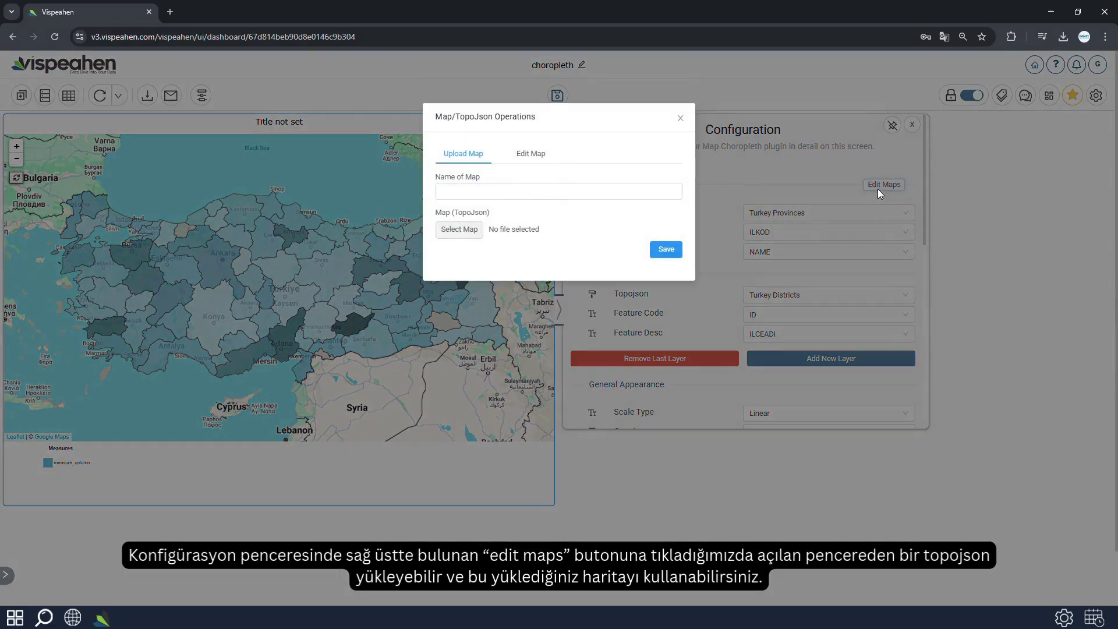
click(575, 194)
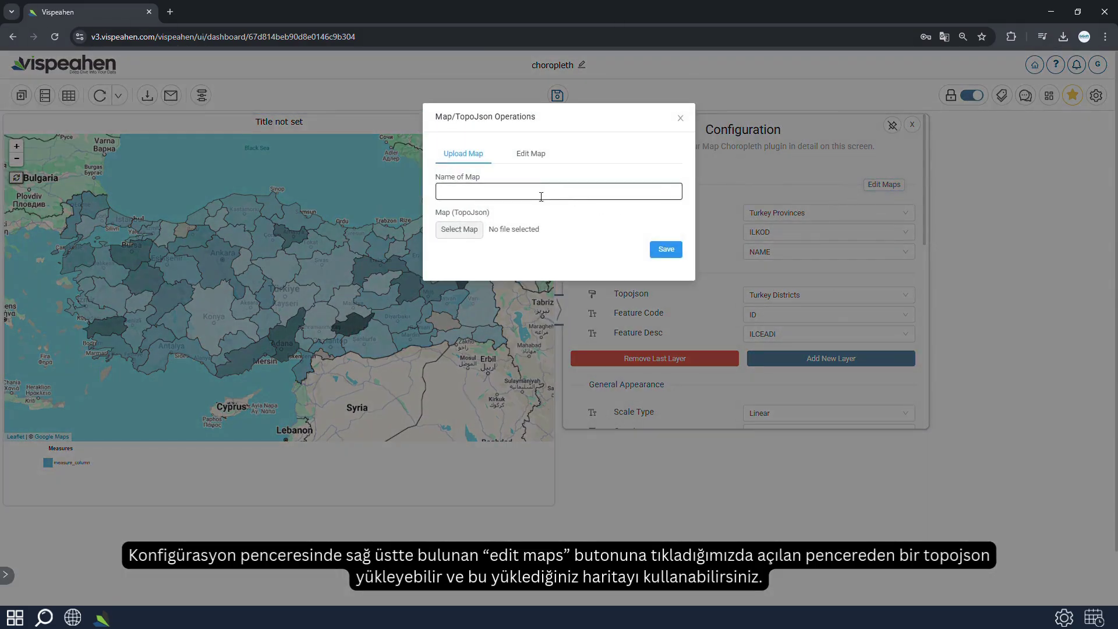
click(540, 157)
click(485, 160)
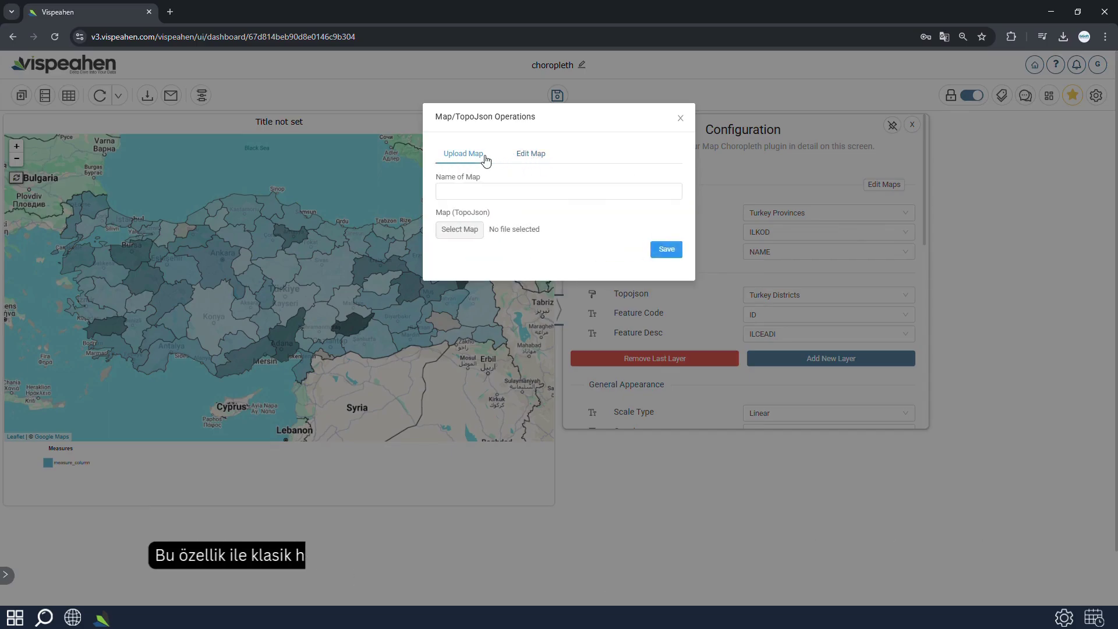
click(680, 120)
click(912, 126)
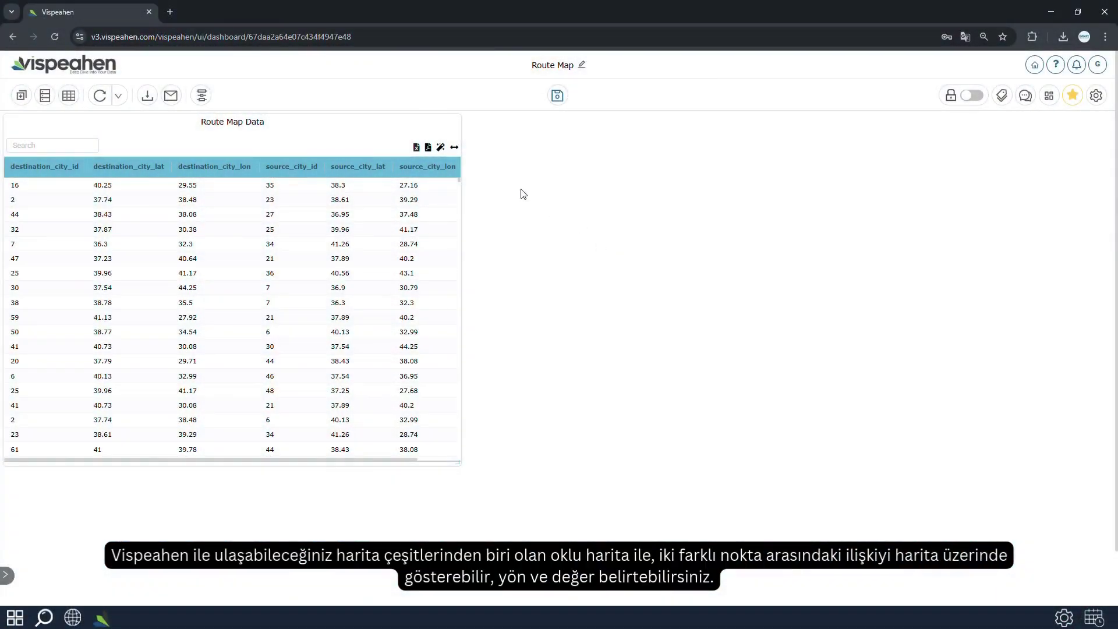
- Add a Route Map widget from the plugin list's Maps section
click(69, 96)
scroll(330, 281, down, 15)
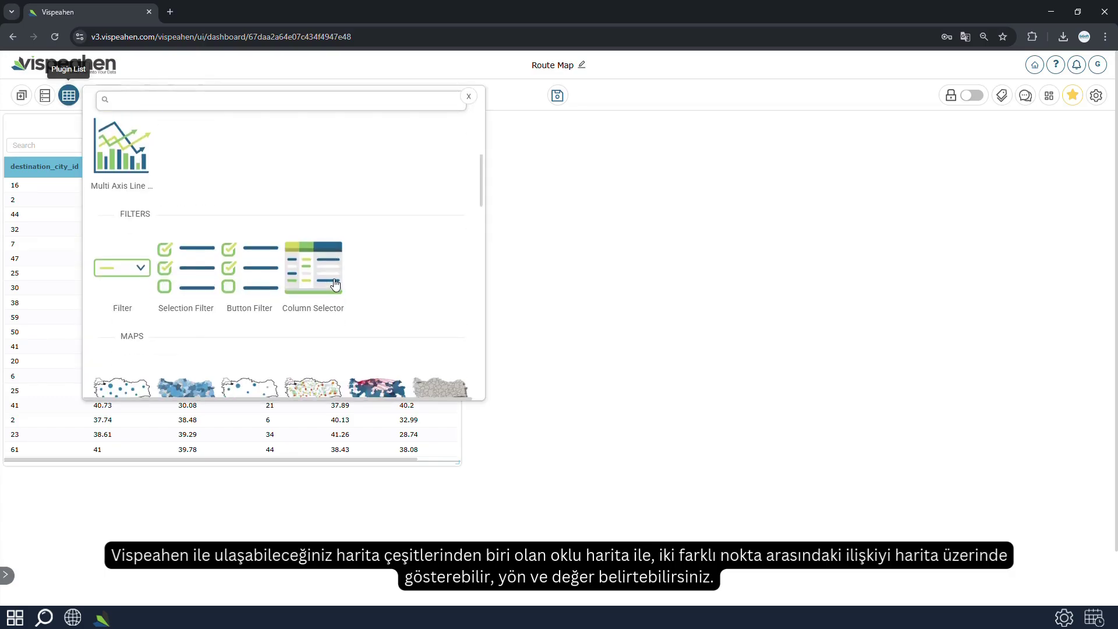
click(379, 279)
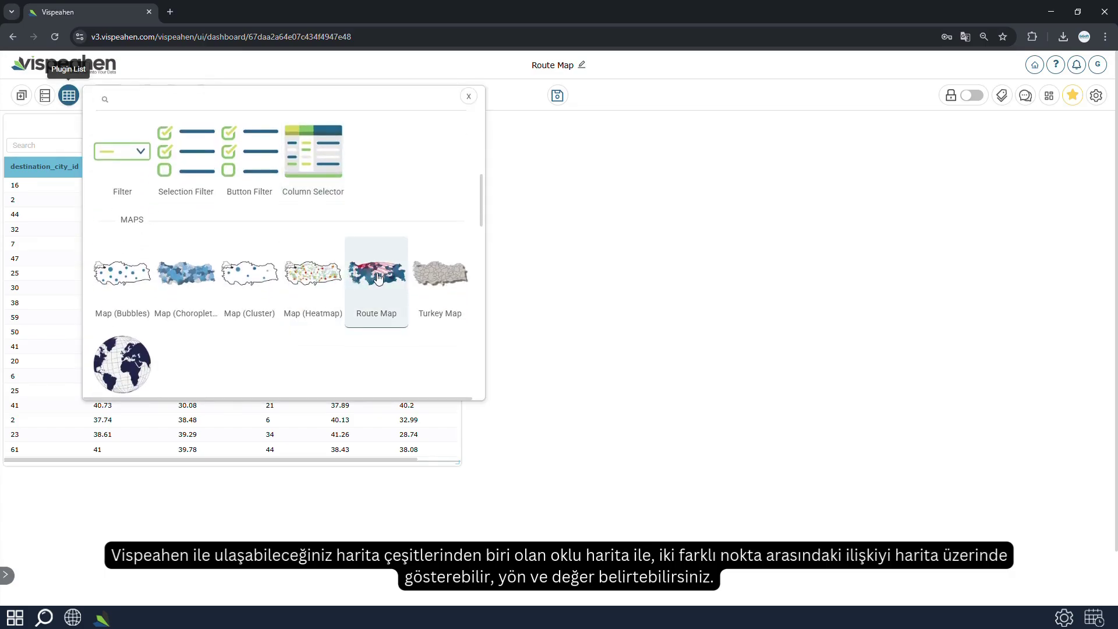
- Stretch the Route Map widget across the right side, then scroll the table to check passenger values
click(476, 100)
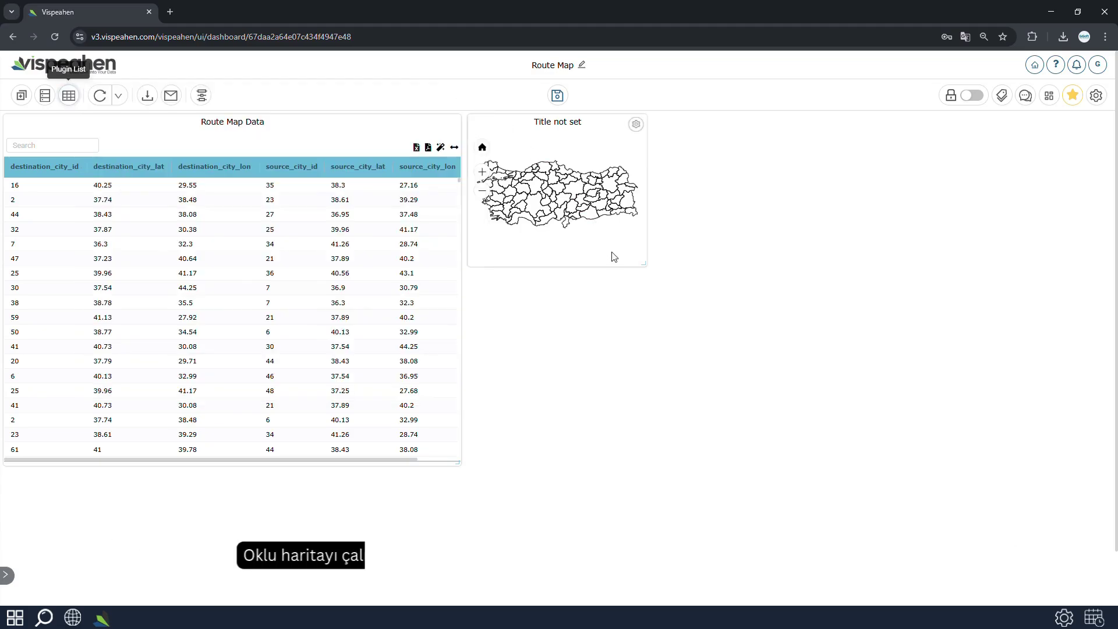
drag(644, 263, 1109, 463)
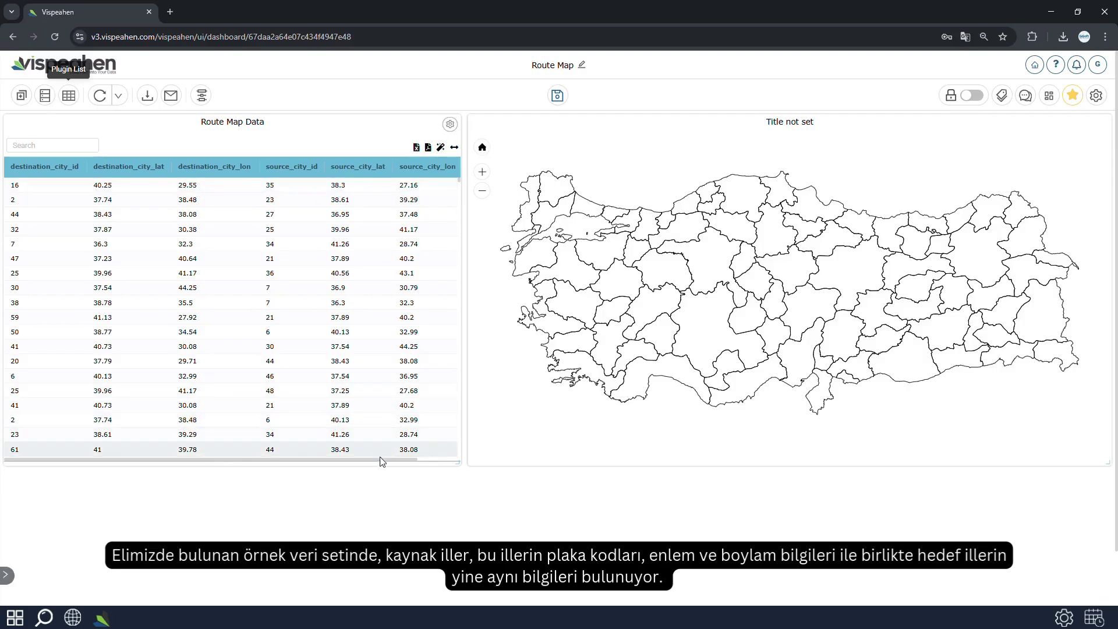
drag(382, 461, 422, 464)
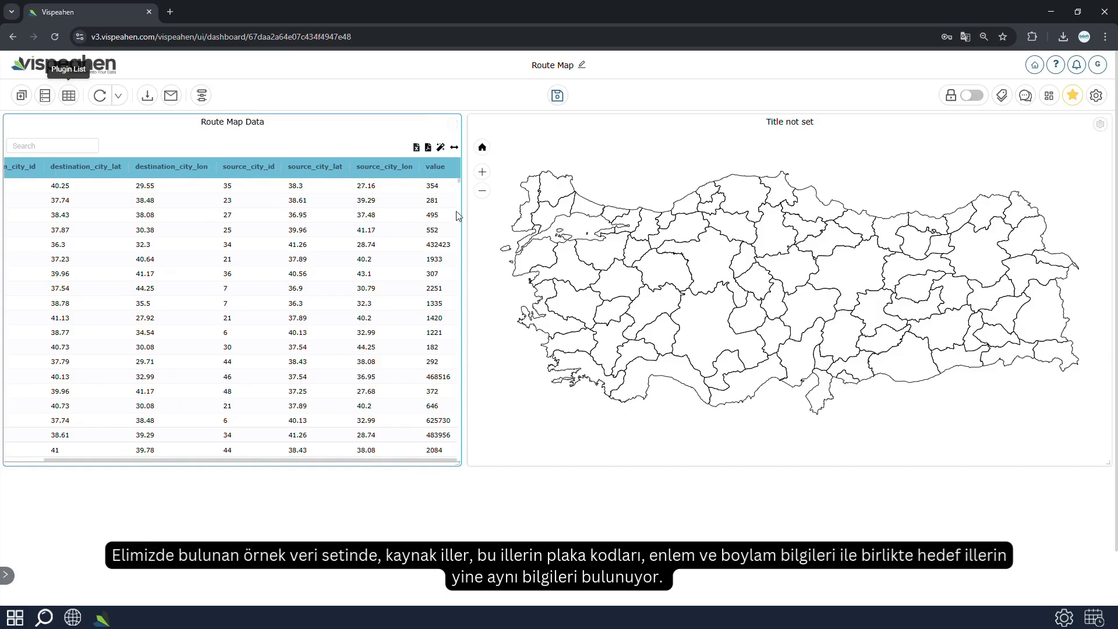
click(434, 288)
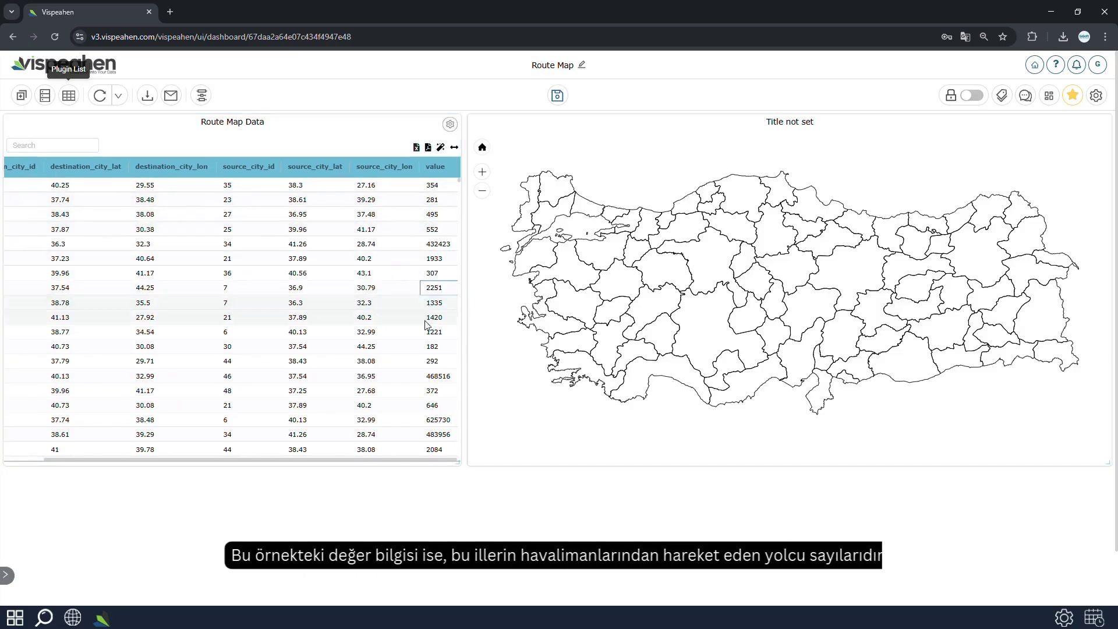
drag(417, 462, 352, 466)
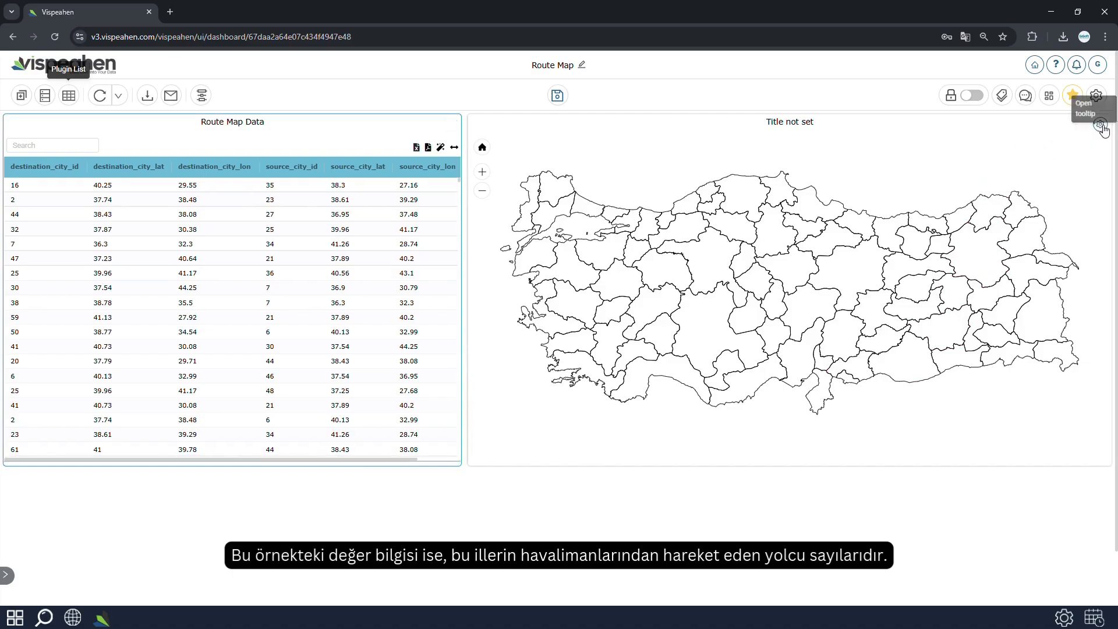
- Map route_info's source and destination coordinates and value columns onto the route map, then refresh it
click(1084, 124)
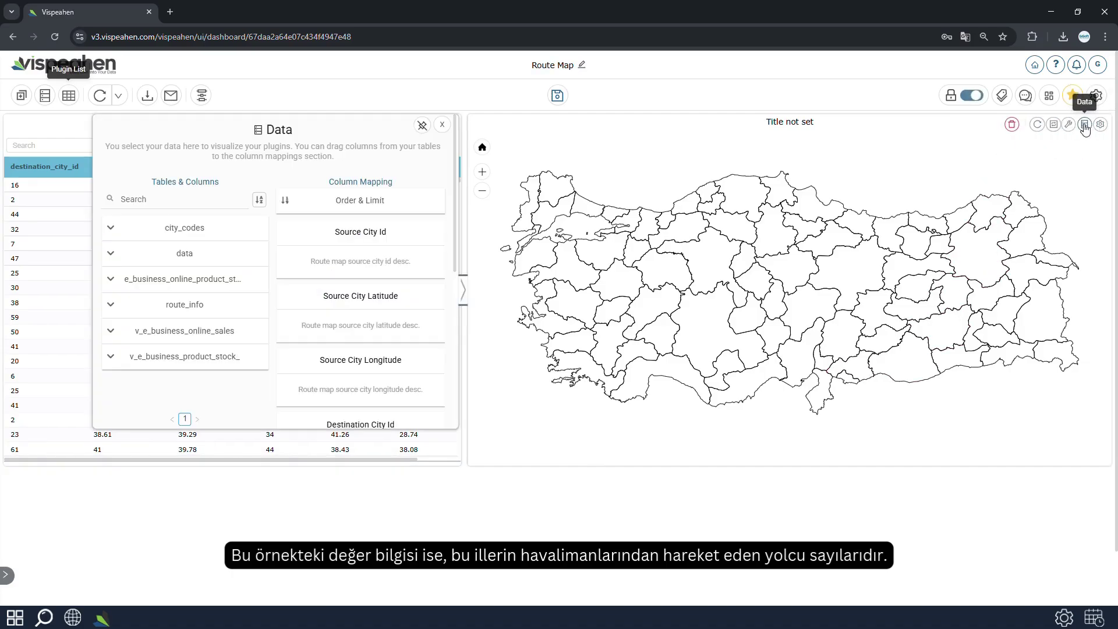
click(198, 279)
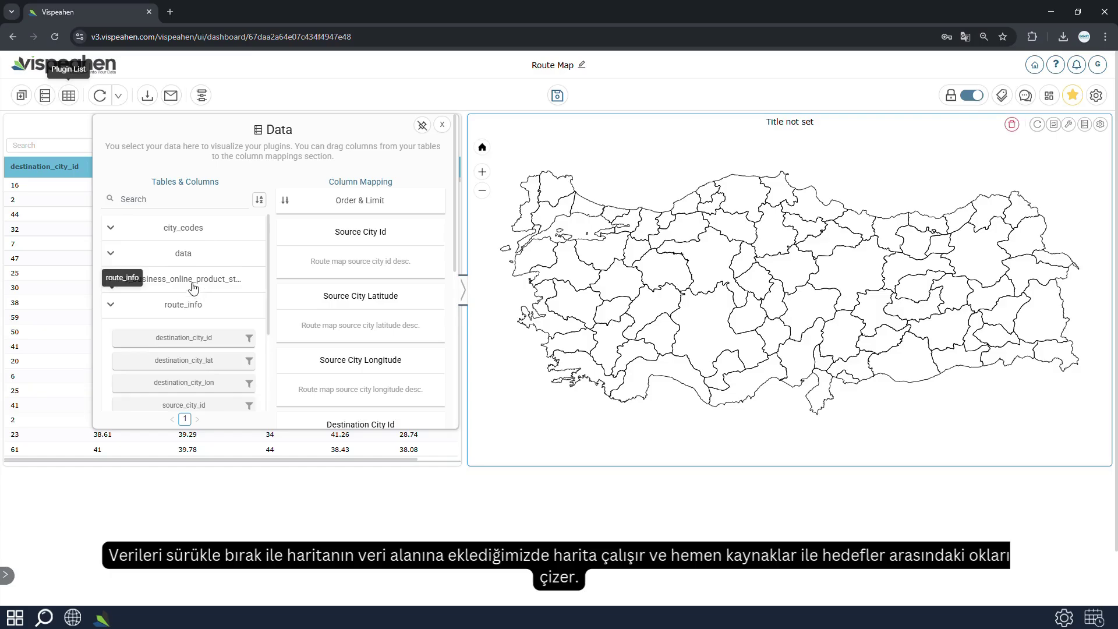
scroll(198, 282, down, 3)
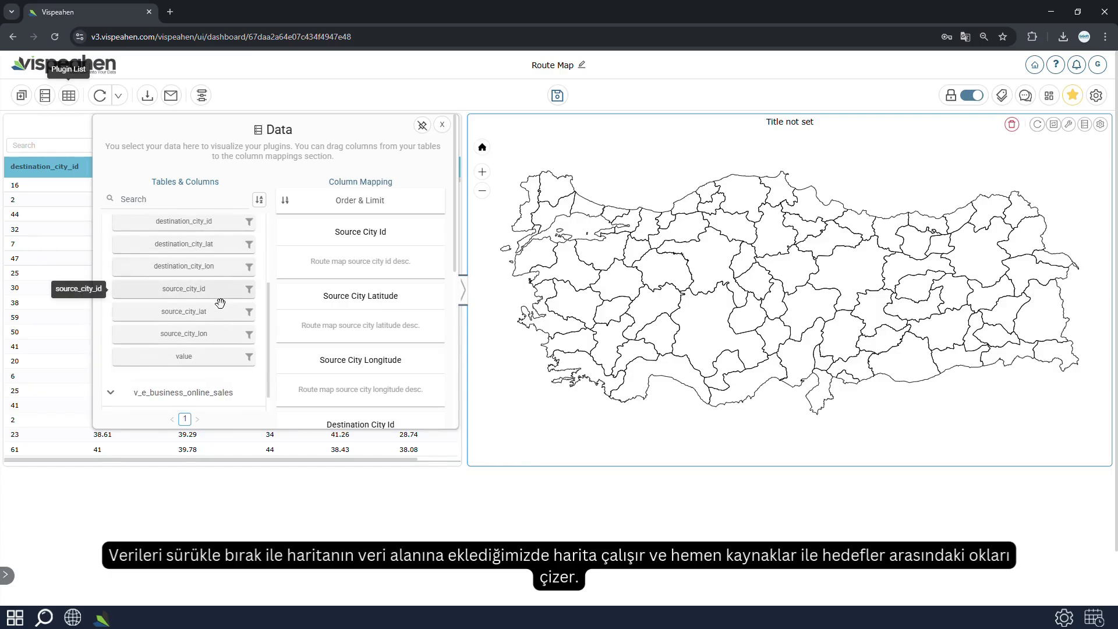
drag(220, 303, 350, 259)
drag(374, 313, 361, 317)
drag(184, 123, 355, 344)
drag(384, 431, 390, 344)
click(1036, 126)
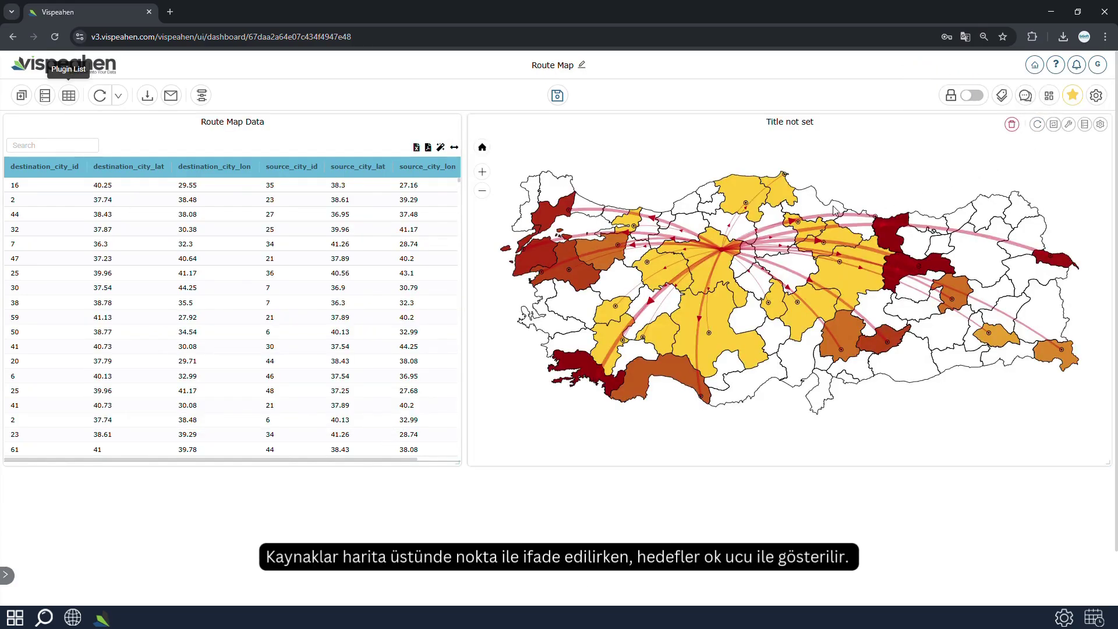
- Select individual provinces, including Antalya and a northwestern province, to view only their routes
mouse_move(752, 208)
click(774, 301)
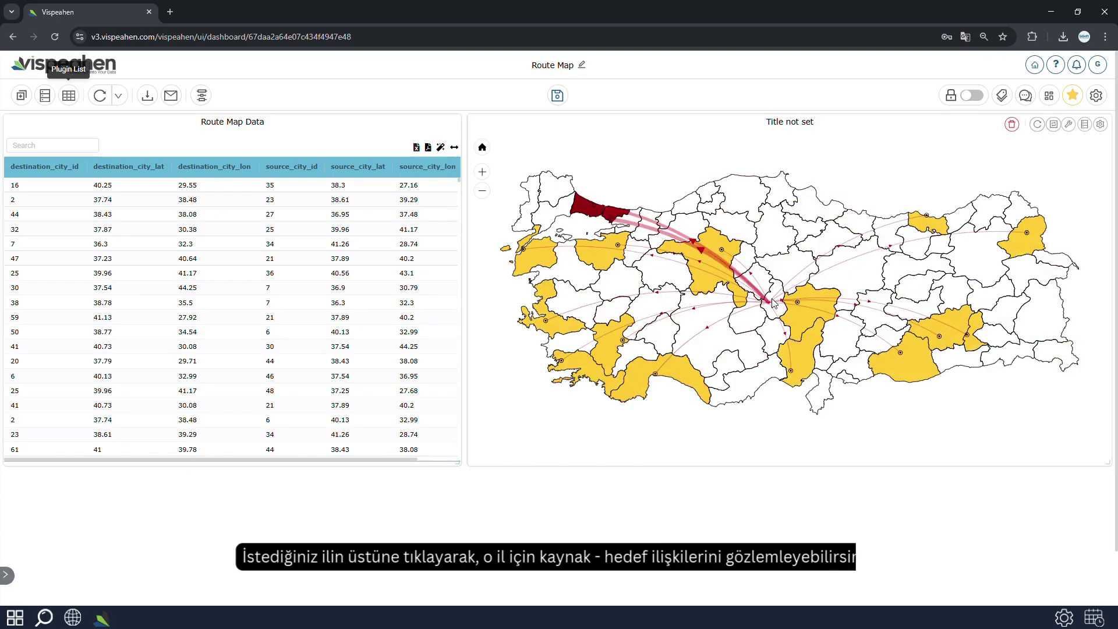
click(689, 372)
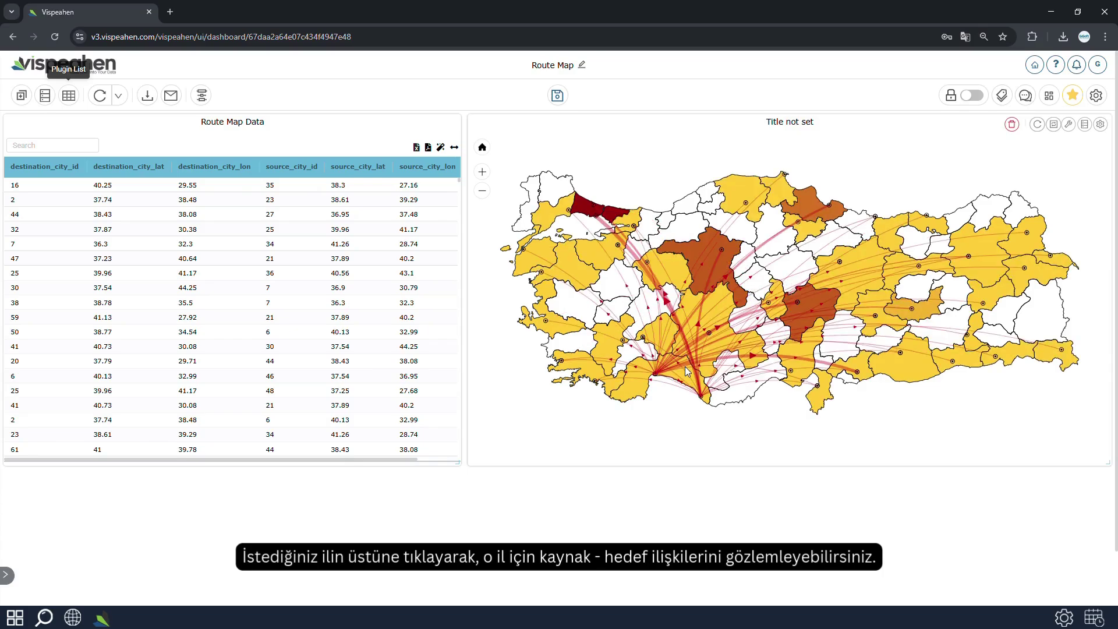
click(584, 216)
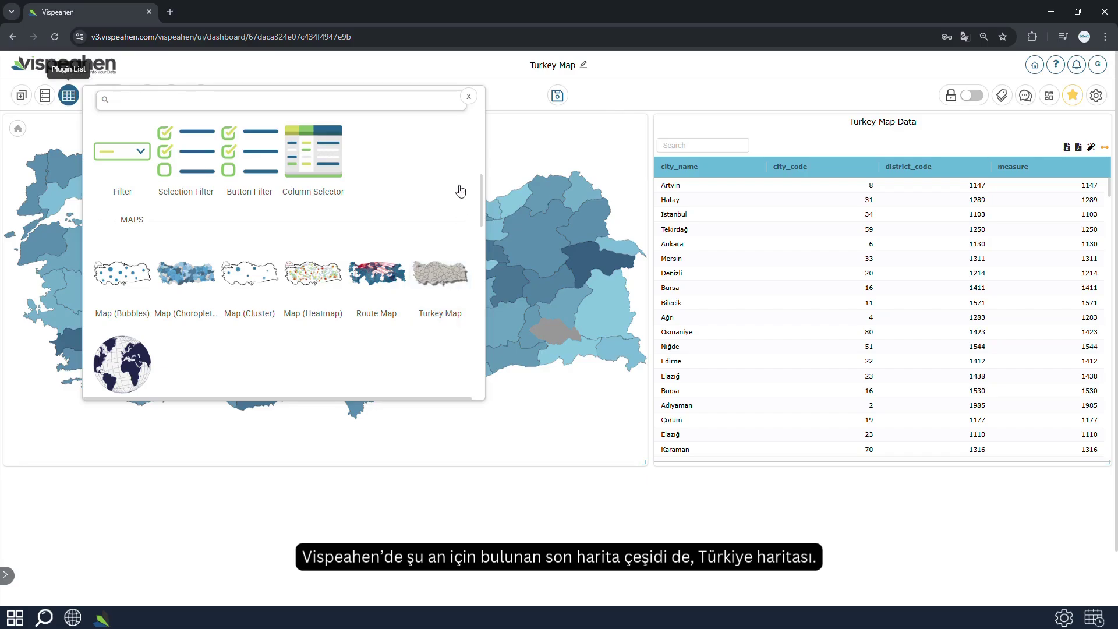
- Enable province selection on the Turkey Map and select Erzurum, Ankara and Sakarya
click(468, 97)
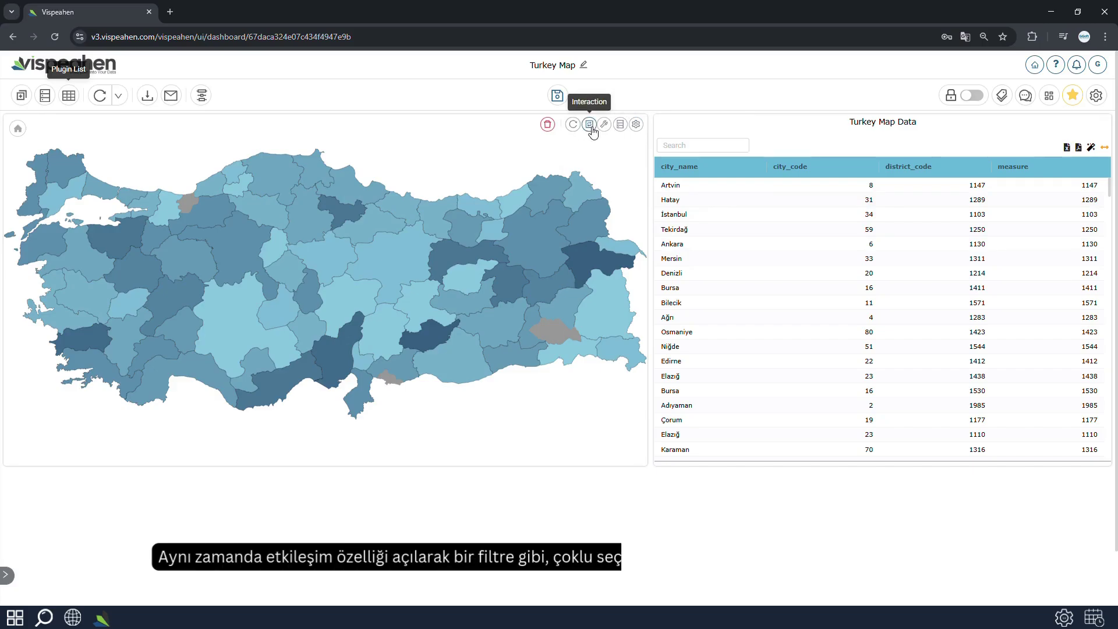
click(589, 124)
click(634, 126)
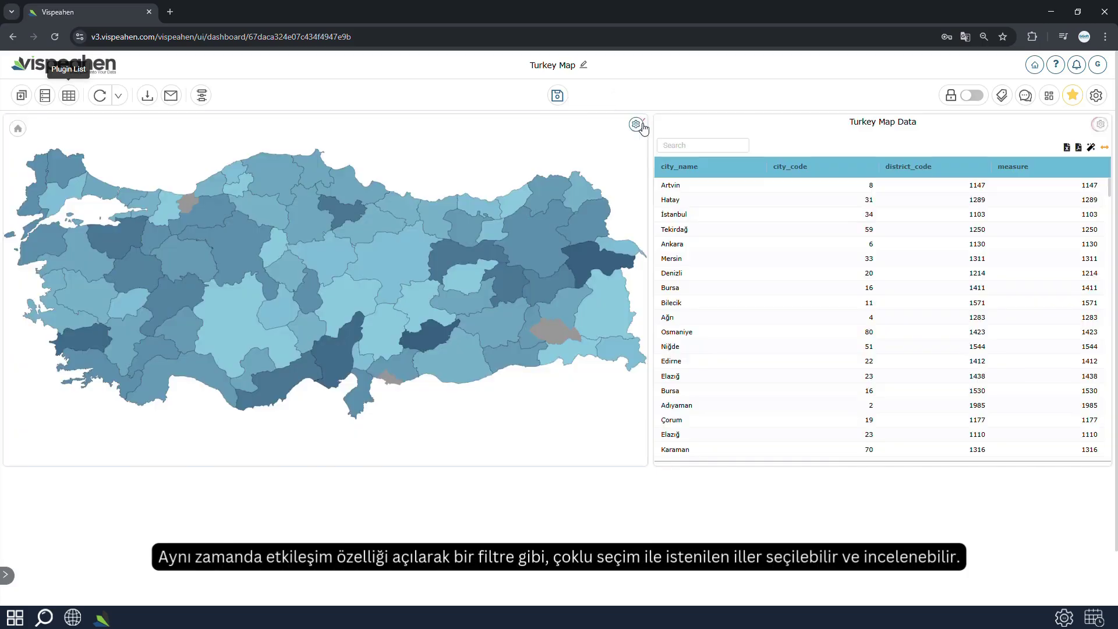
click(520, 252)
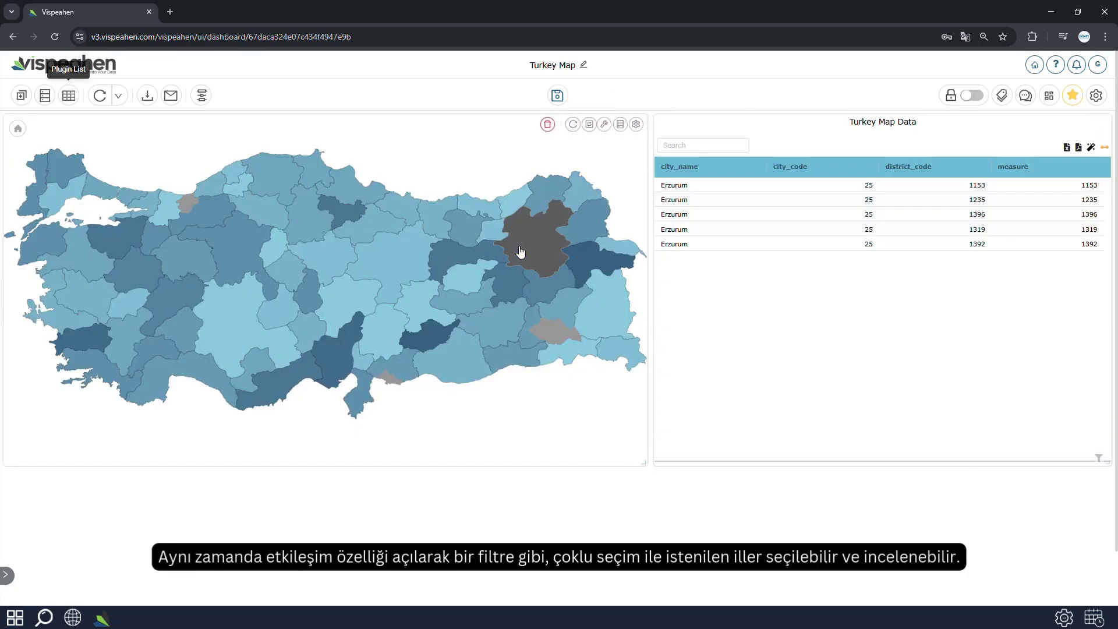
click(225, 250)
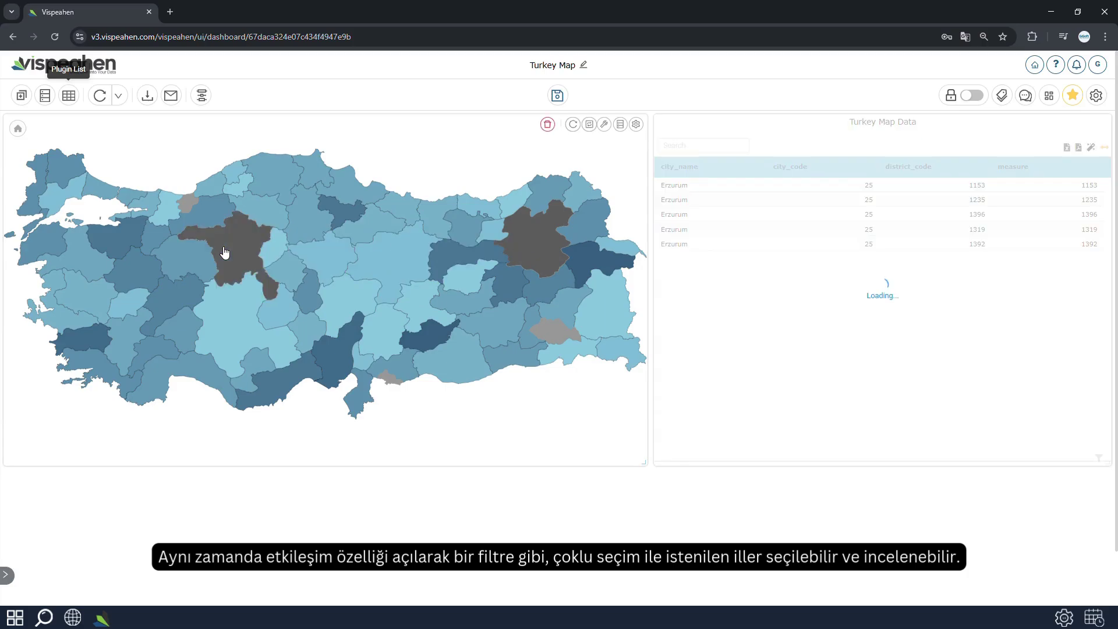
click(168, 216)
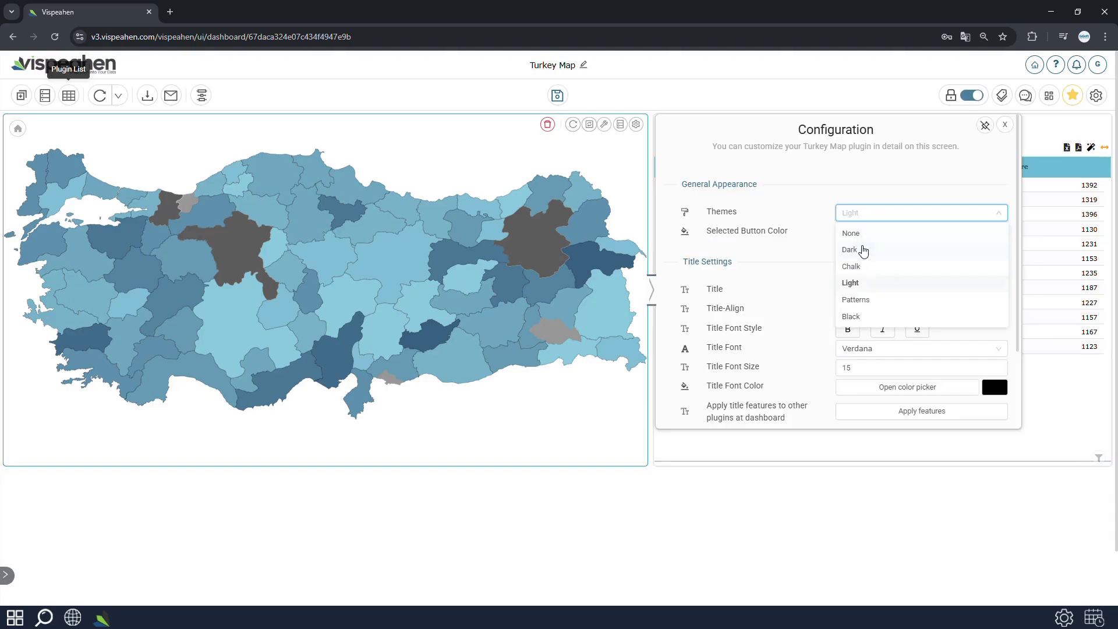
- Try the Dark theme, then set the Selected Button Color to pink
click(860, 250)
click(871, 233)
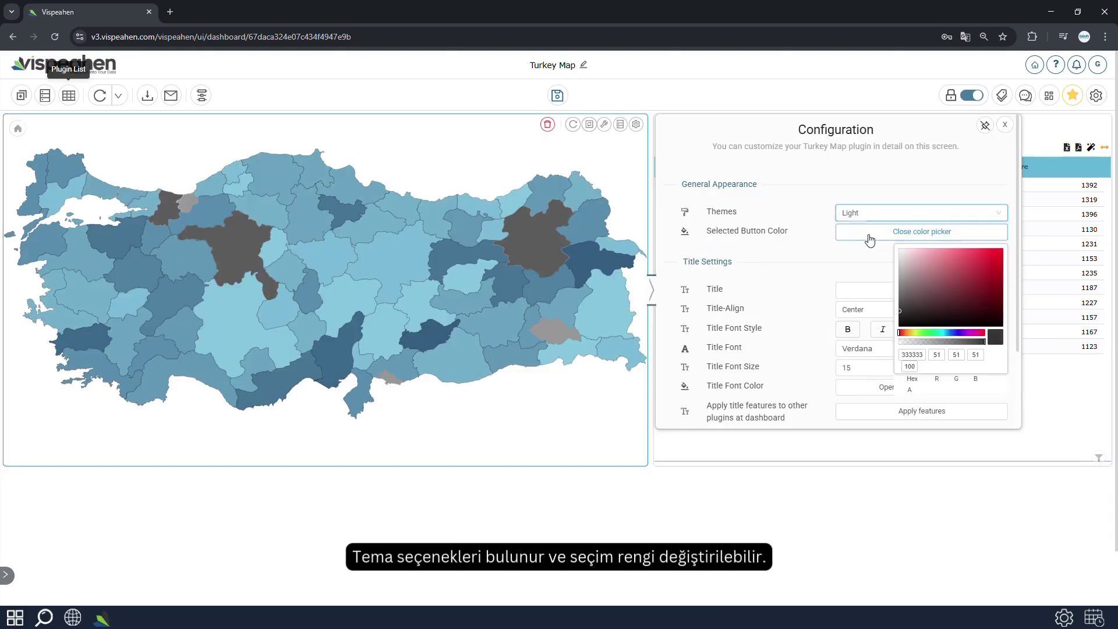
click(960, 267)
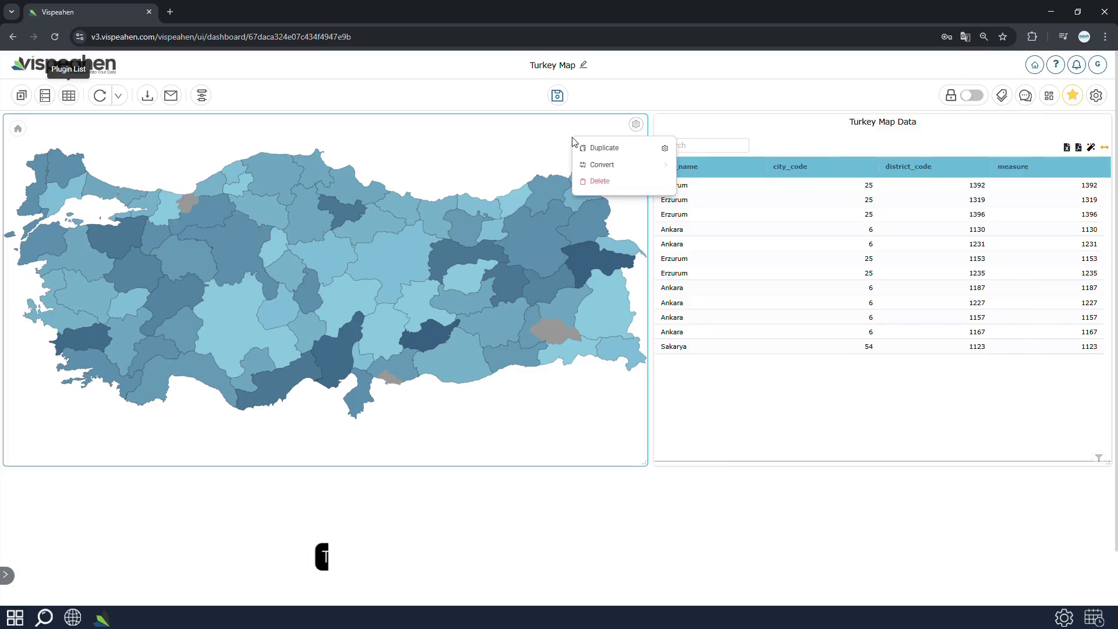
mouse_move(594, 167)
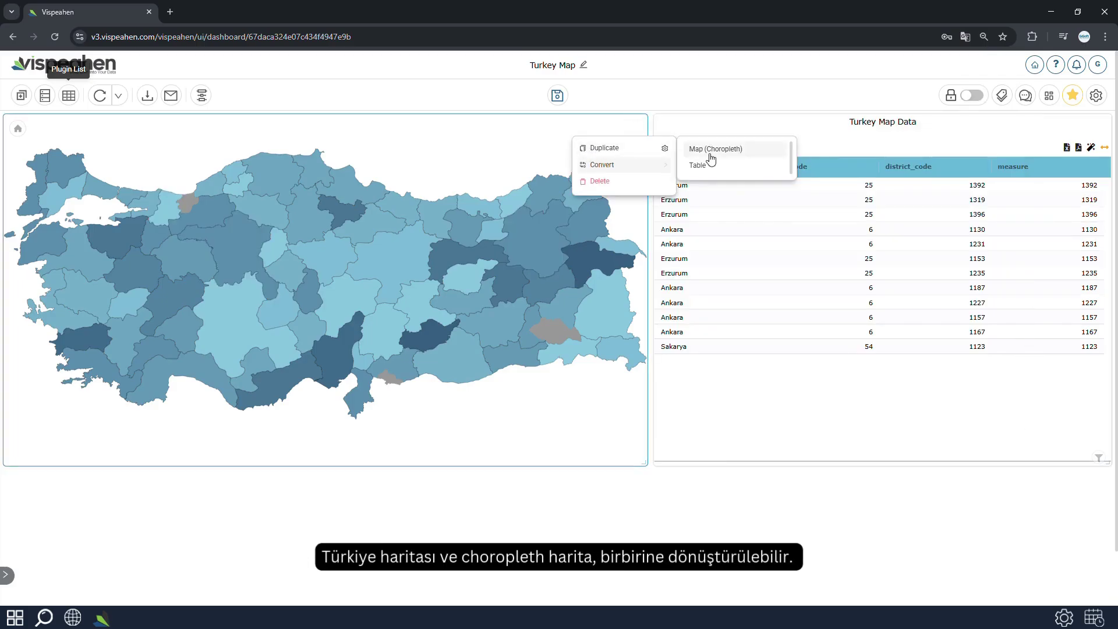